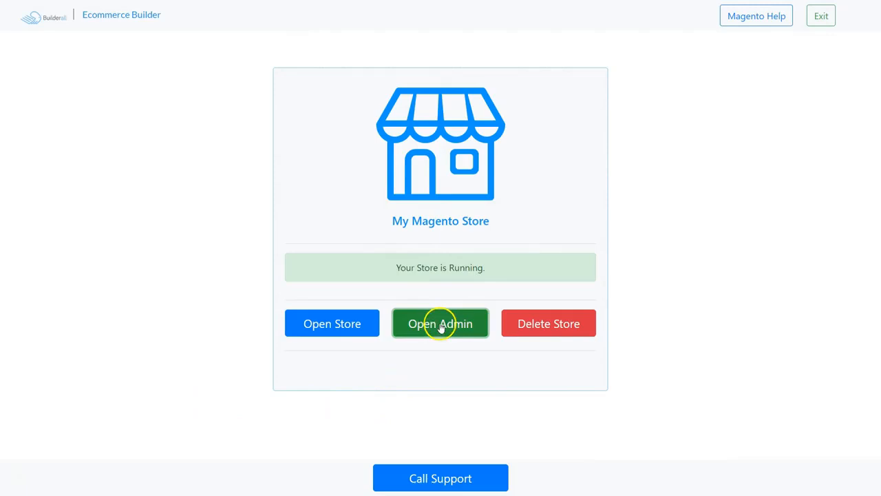
# Open the Magento admin dashboard for My Magento Store
pyautogui.click(441, 324)
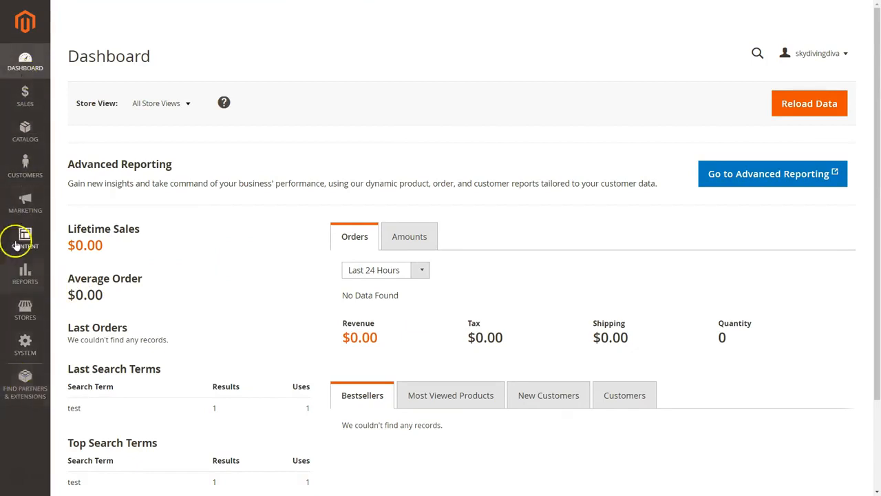
# Go to Stores > Settings > Configuration in the admin sidebar
pyautogui.click(23, 311)
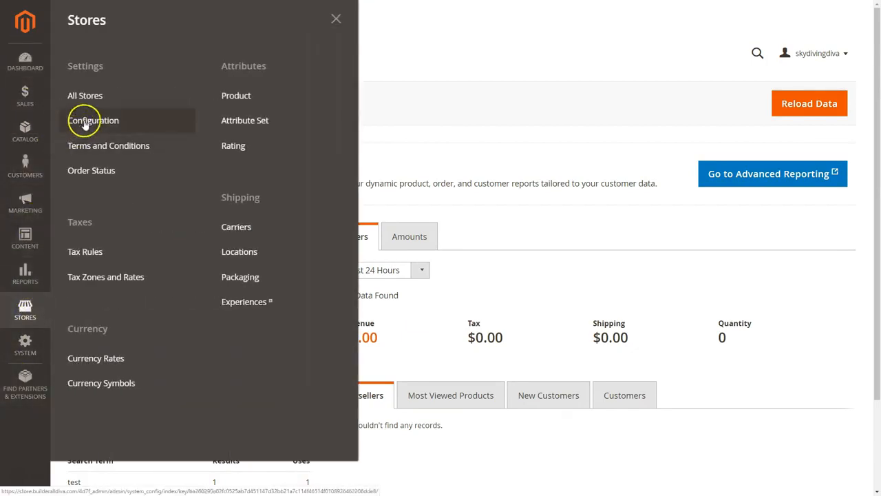
pyautogui.click(83, 123)
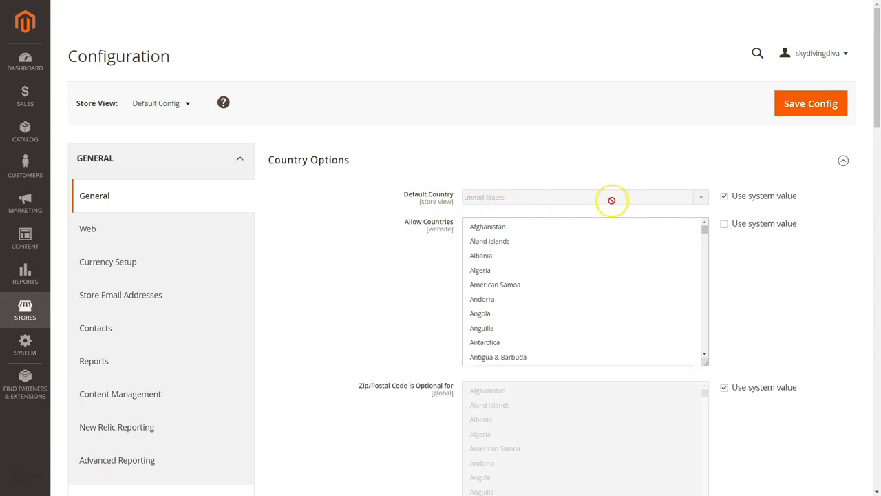
# Override the system value and set Default Country to United States
pyautogui.click(725, 197)
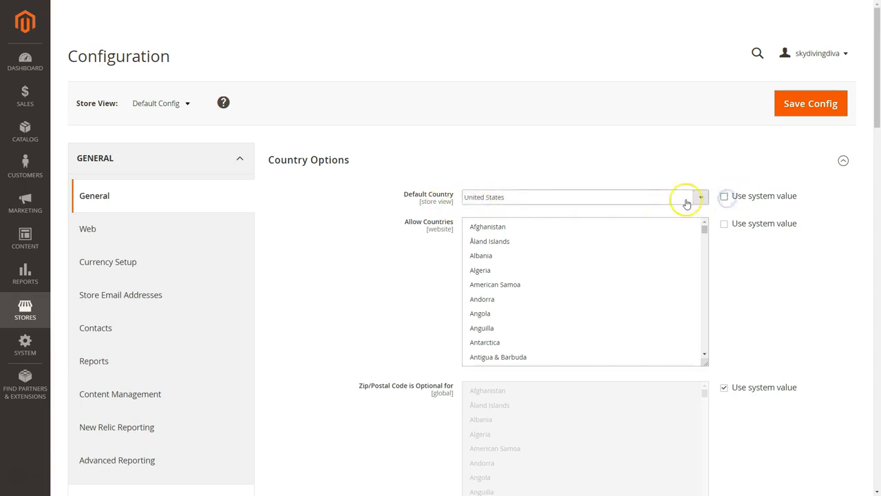
pyautogui.click(701, 197)
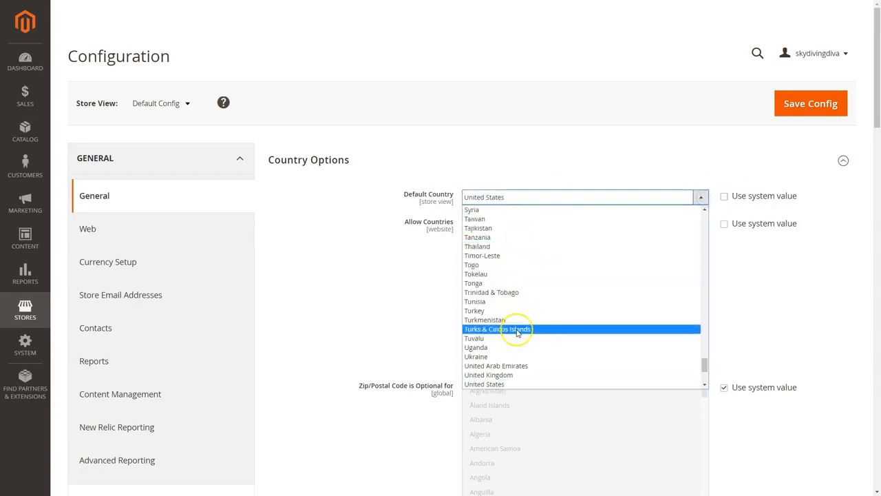
pyautogui.scroll(-5, 517, 329)
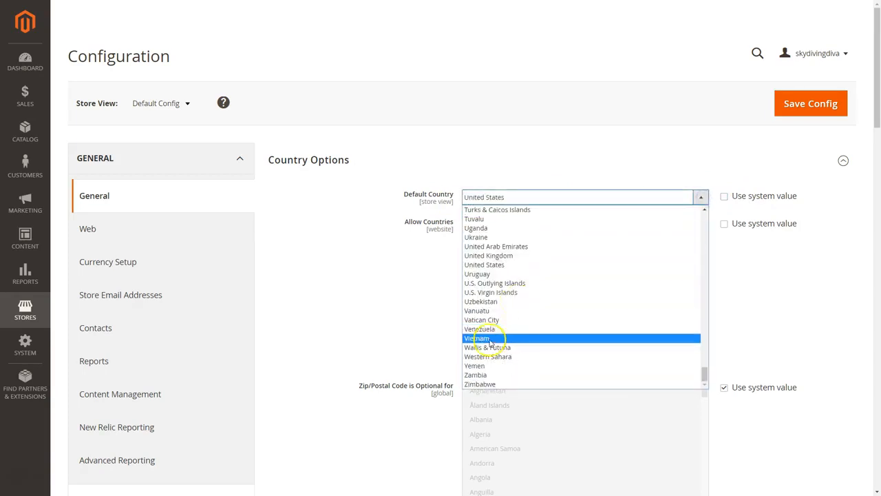
pyautogui.click(494, 265)
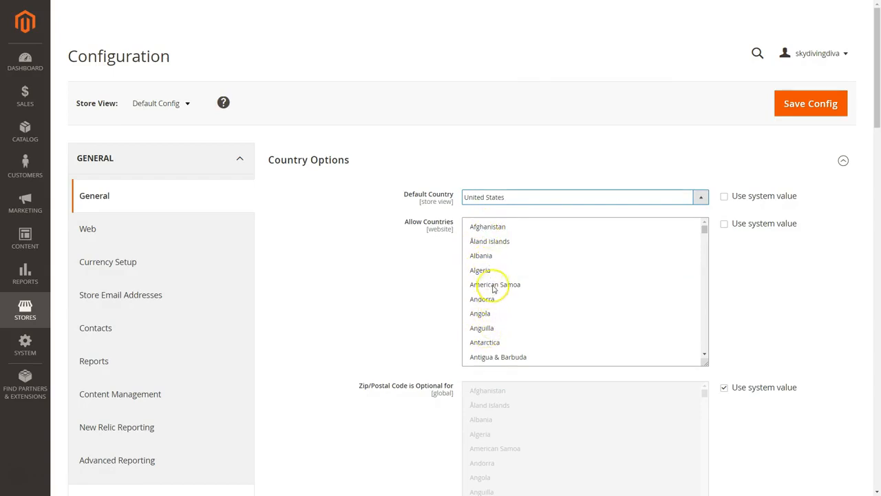
# Try Afghanistan, Algeria and Anguilla in Allow Countries, then clear all of them
pyautogui.click(488, 227)
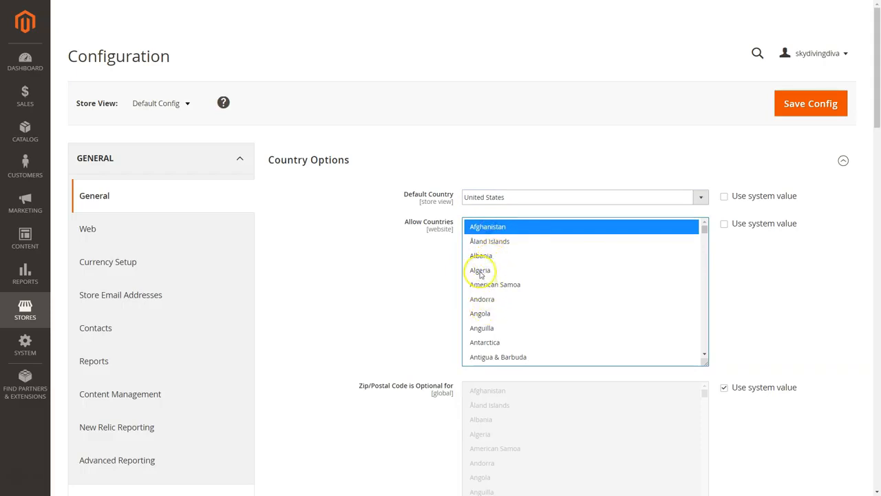
pyautogui.keyDown('ctrl'); pyautogui.click(481, 272); pyautogui.keyUp('ctrl')
pyautogui.keyDown('ctrl'); pyautogui.click(517, 329); pyautogui.keyUp('ctrl')
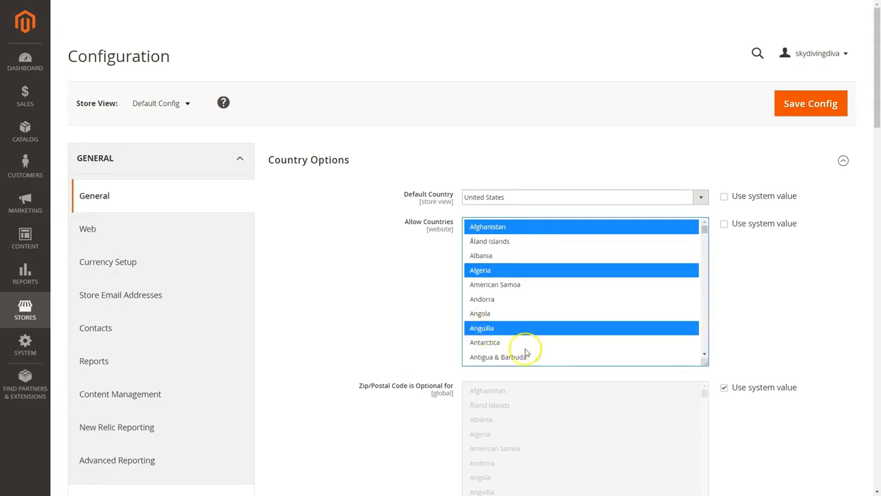
pyautogui.keyDown('ctrl'); pyautogui.click(491, 333); pyautogui.keyUp('ctrl')
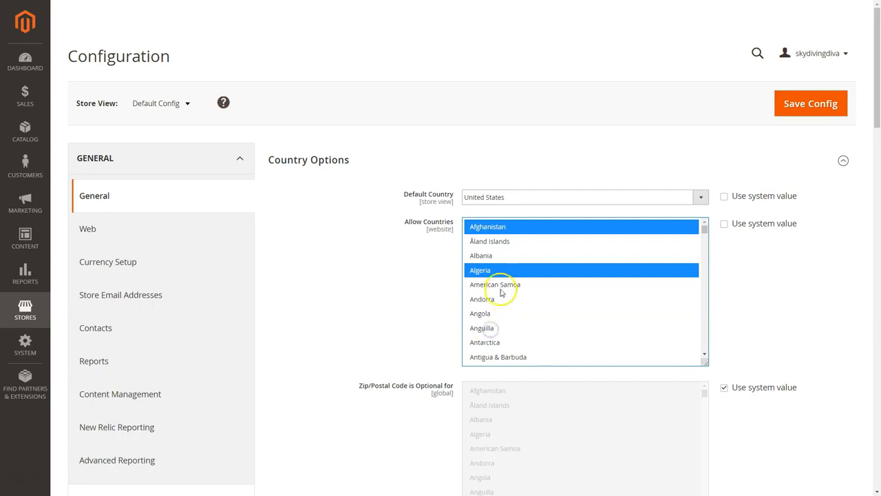
pyautogui.keyDown('ctrl'); pyautogui.click(490, 270); pyautogui.keyUp('ctrl')
pyautogui.keyDown('ctrl'); pyautogui.click(501, 227); pyautogui.keyUp('ctrl')
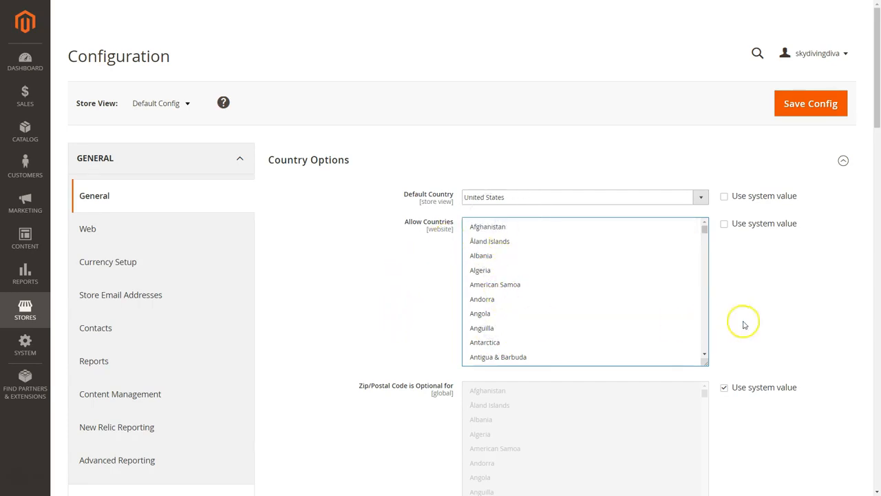
pyautogui.scroll(-3, 363, 206)
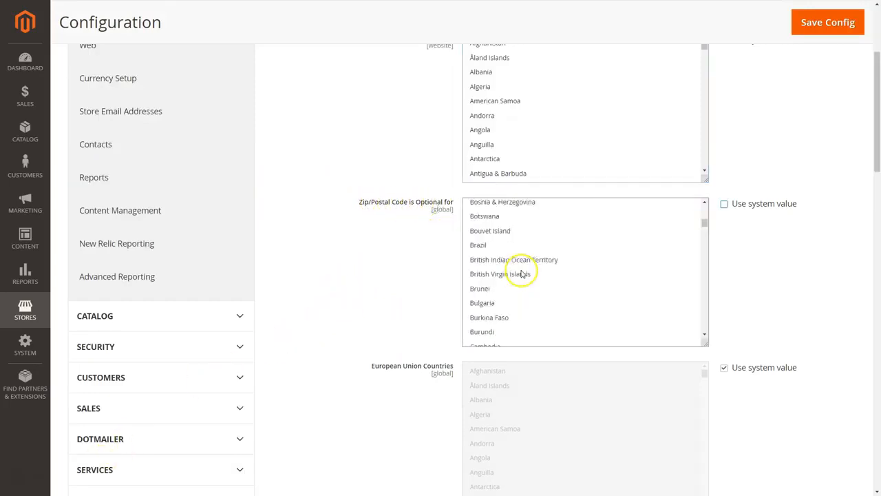
# Restore the system value for Zip/Postal Code optional countries and check United States in Top destinations
pyautogui.scroll(5, 522, 272)
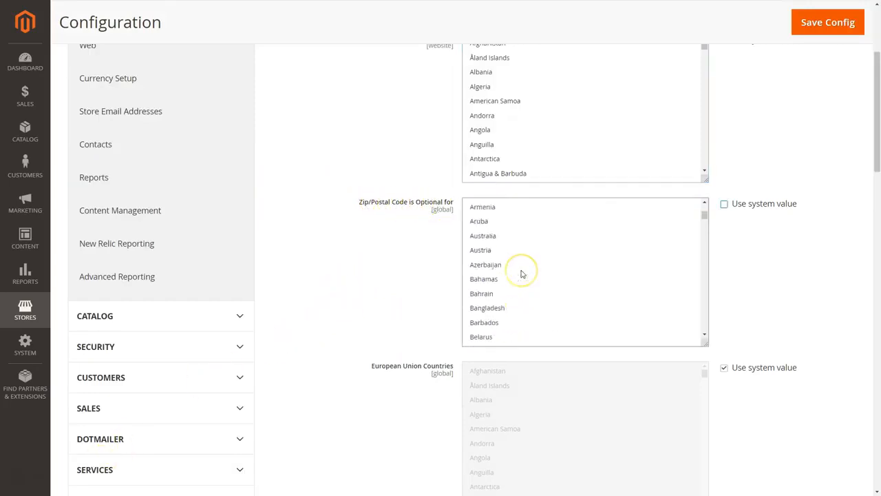
pyautogui.click(725, 205)
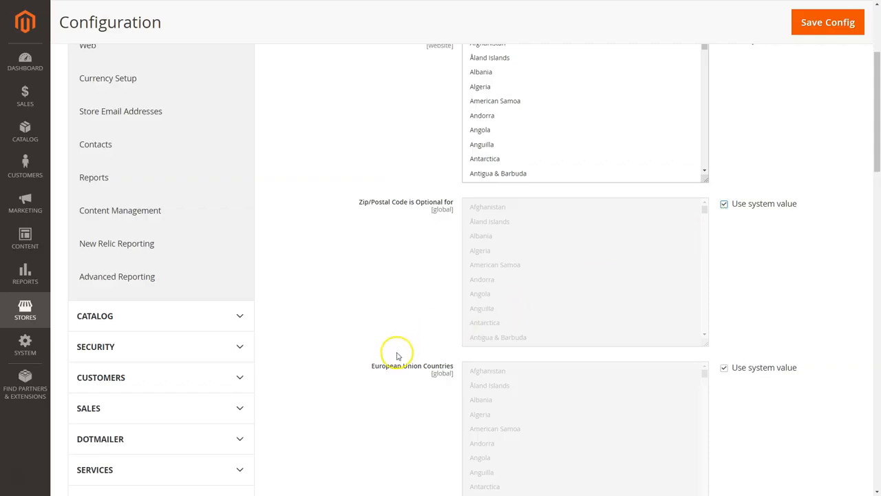
pyautogui.scroll(-3, 397, 356)
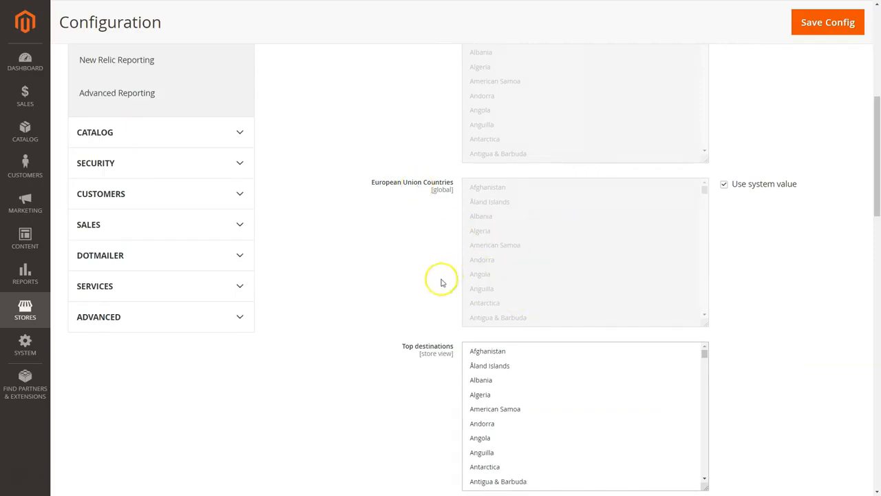
pyautogui.scroll(-2, 374, 350)
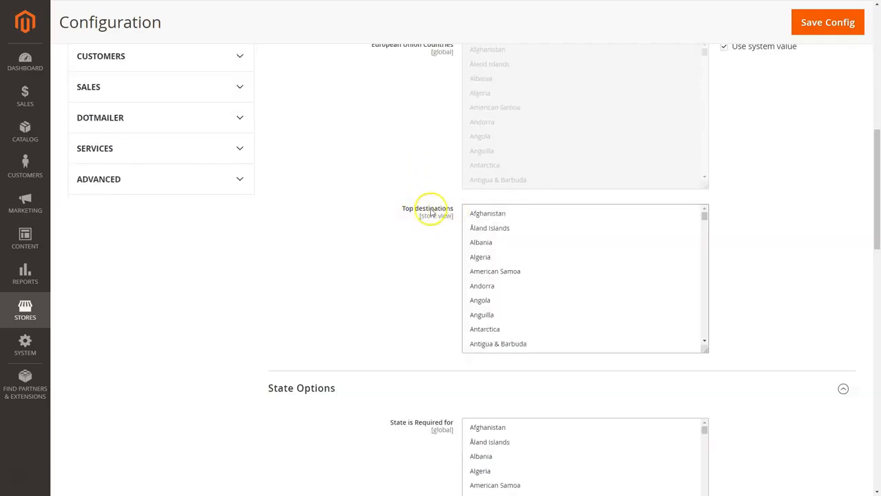
pyautogui.scroll(-15, 527, 276)
pyautogui.scroll(-15, 508, 301)
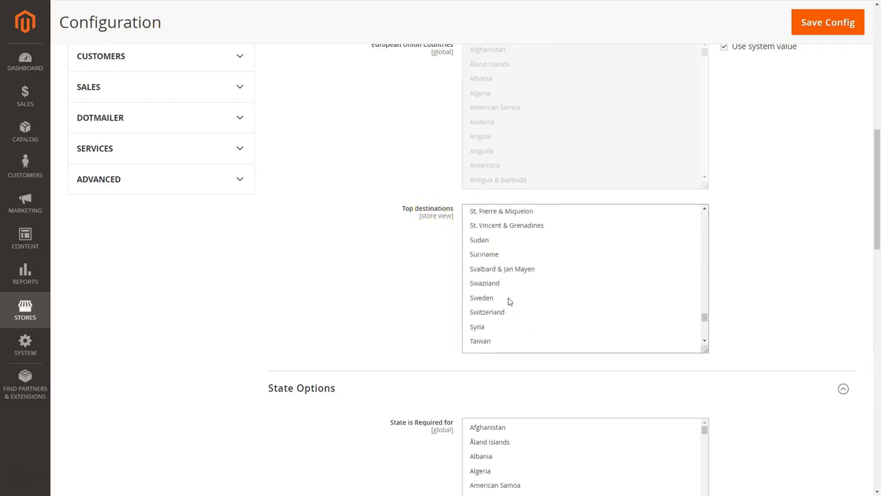
pyautogui.scroll(-5, 509, 301)
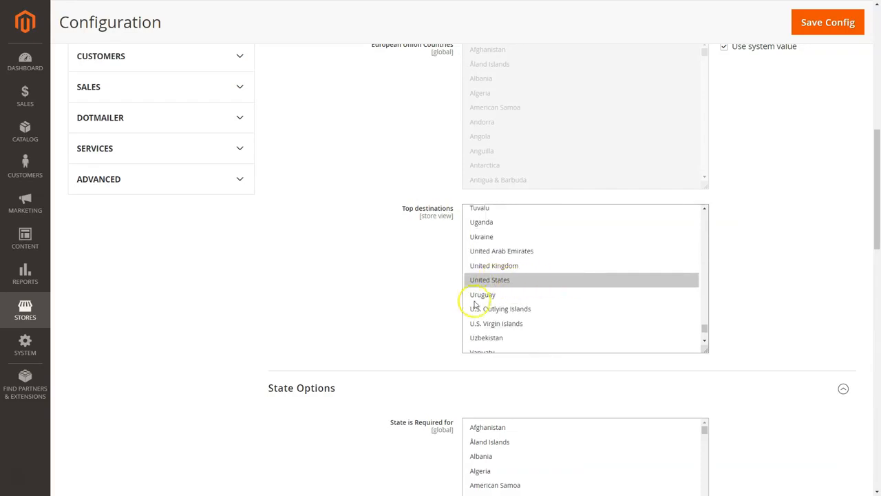
pyautogui.scroll(-3, 525, 376)
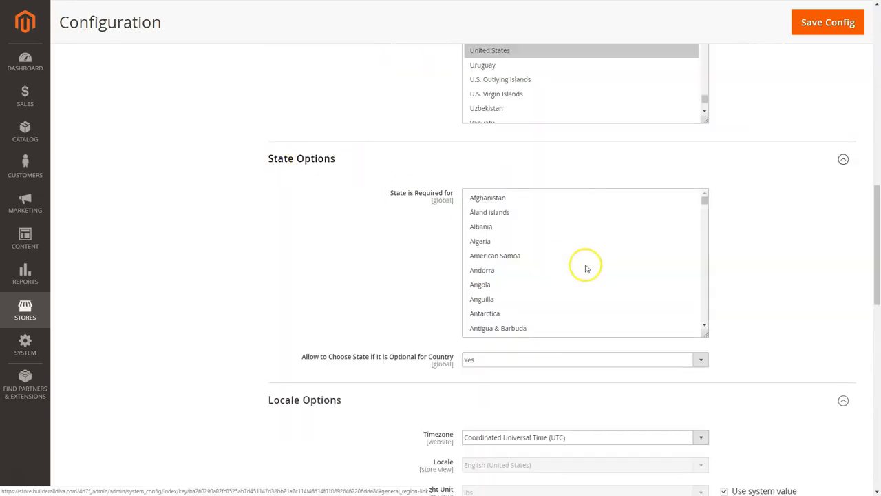
# Clear Australia and select only United States under State is Required for
pyautogui.scroll(-5, 523, 289)
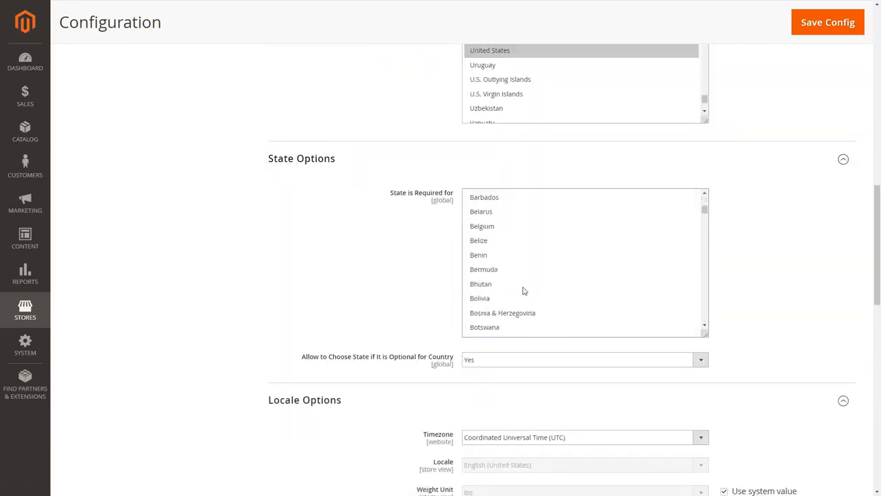
pyautogui.scroll(3, 503, 286)
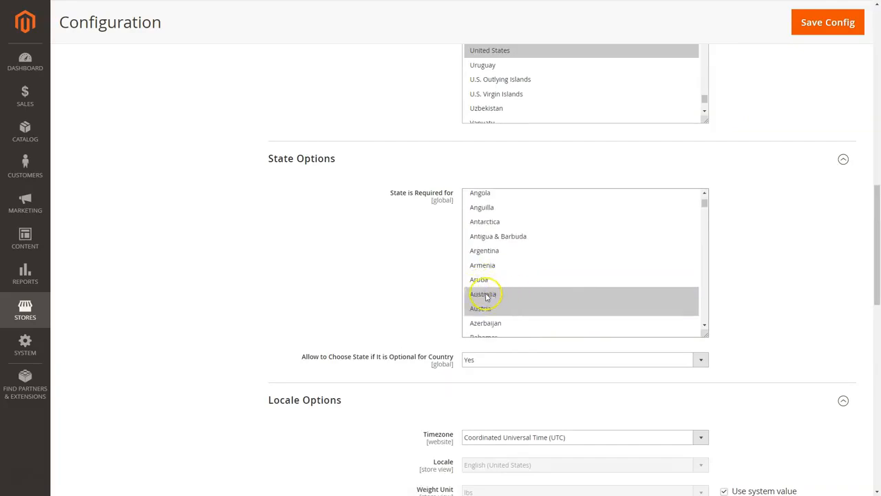
pyautogui.click(487, 296)
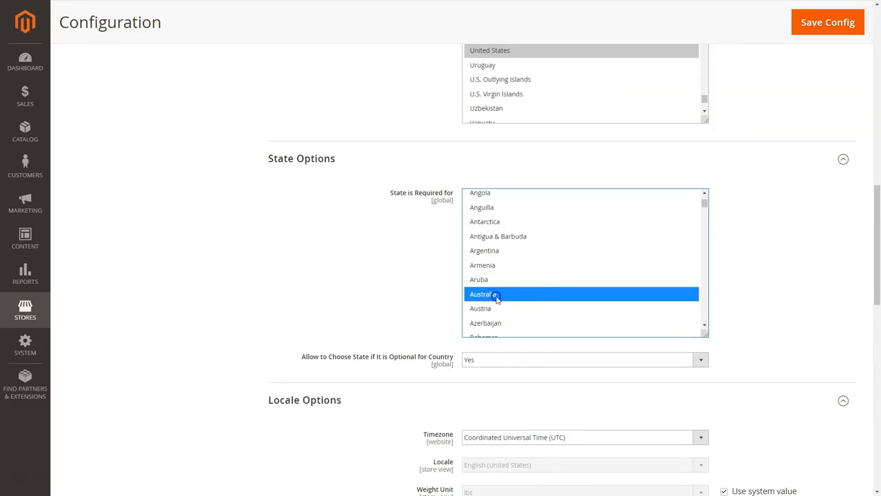
pyautogui.keyDown('ctrl'); pyautogui.click(496, 296); pyautogui.keyUp('ctrl')
pyautogui.scroll(-13, 502, 290)
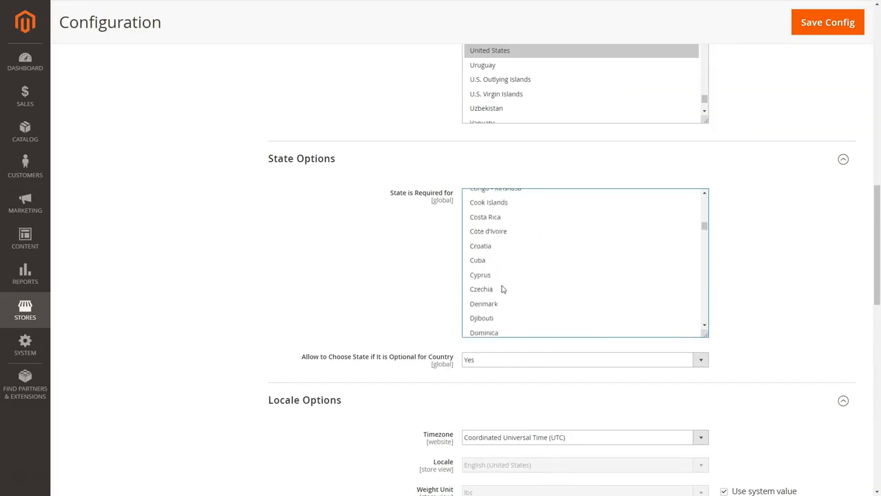
pyautogui.scroll(-15, 503, 289)
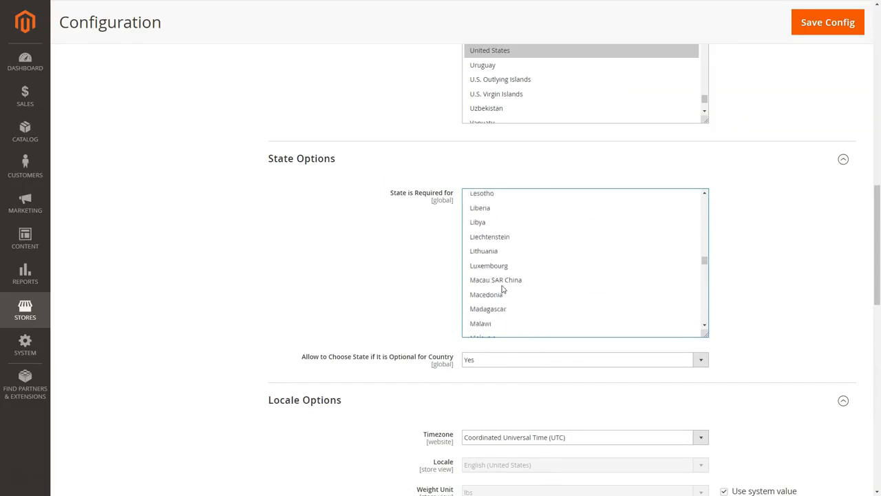
pyautogui.scroll(-15, 503, 289)
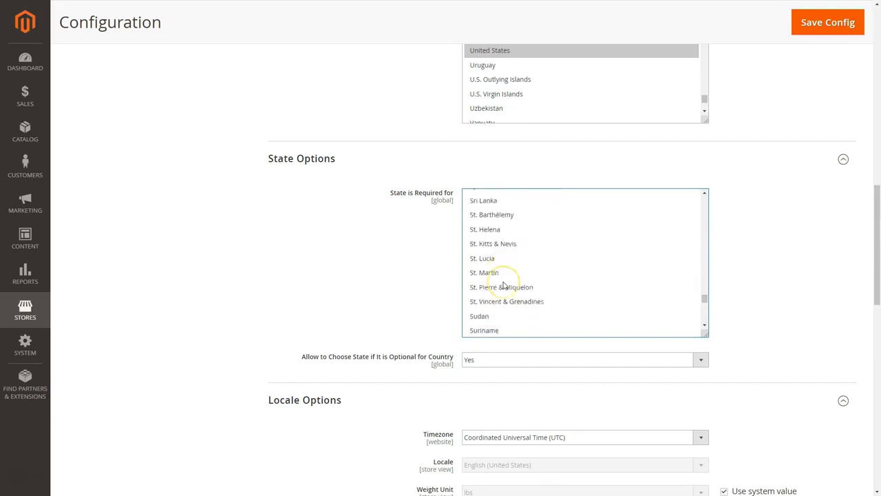
pyautogui.scroll(-4, 502, 285)
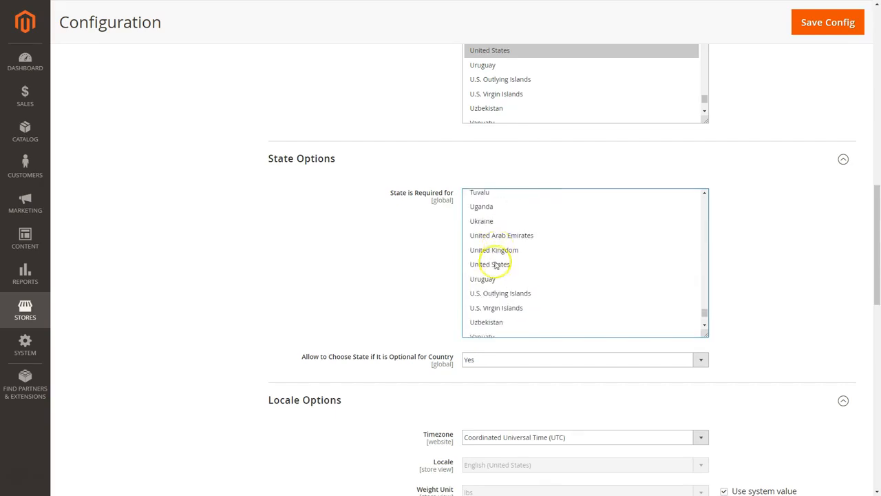
pyautogui.click(500, 264)
pyautogui.scroll(-1, 338, 261)
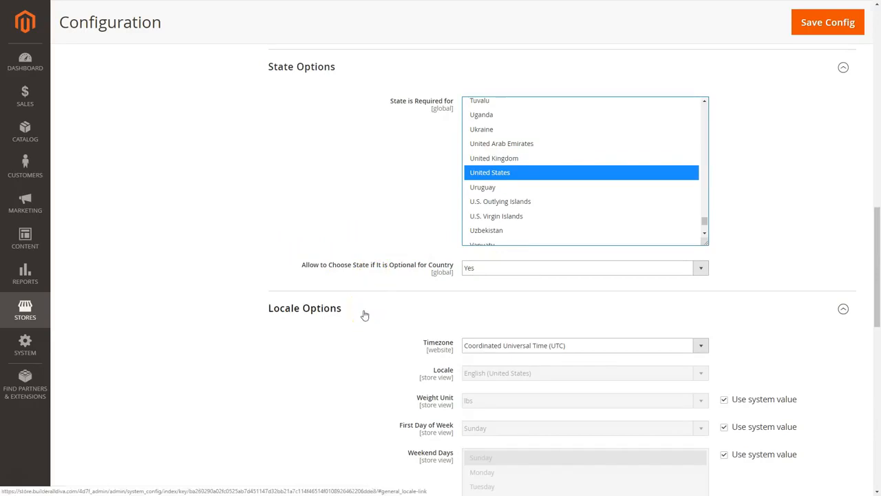
# Set Timezone to Central Standard Time (America/Chicago)
pyautogui.scroll(-2, 365, 314)
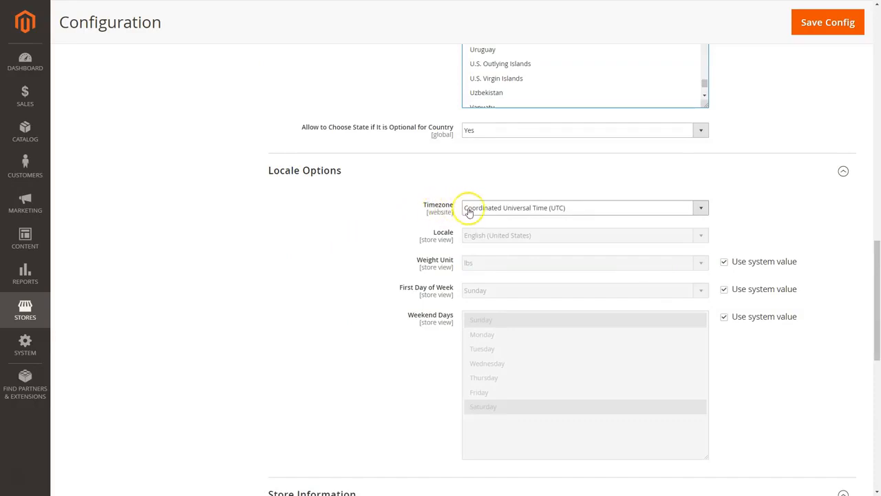
pyautogui.click(701, 209)
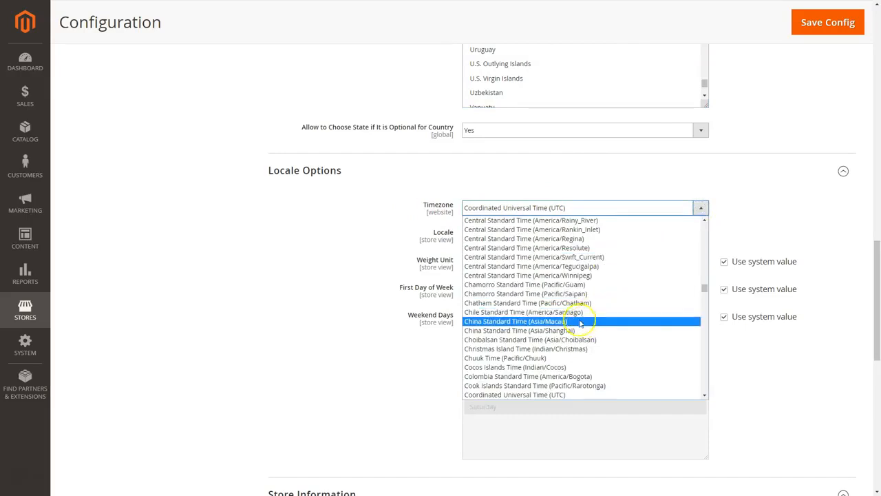
pyautogui.scroll(3, 578, 296)
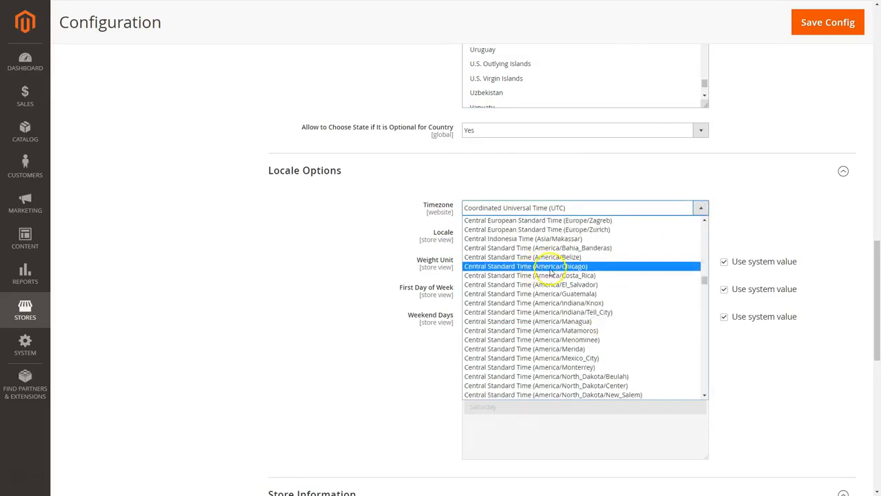
pyautogui.click(551, 268)
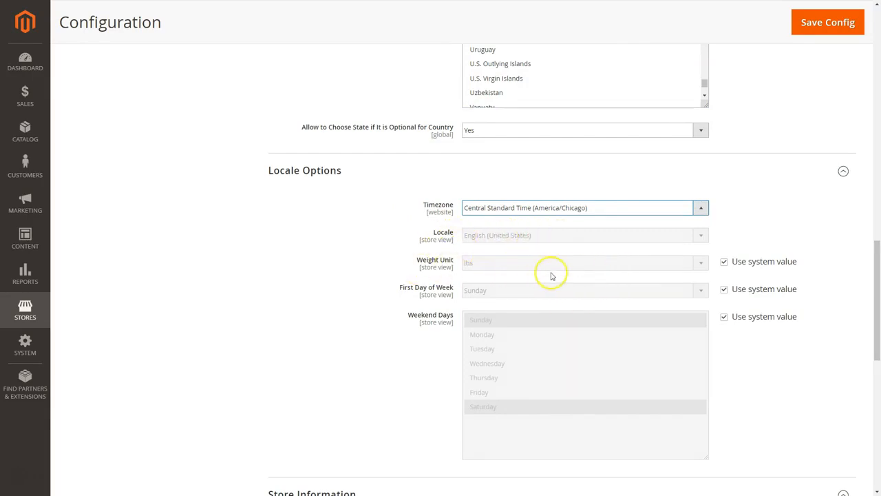
# Try kgs and lbs for Weight Unit, then return it to the system value lbs
pyautogui.click(724, 264)
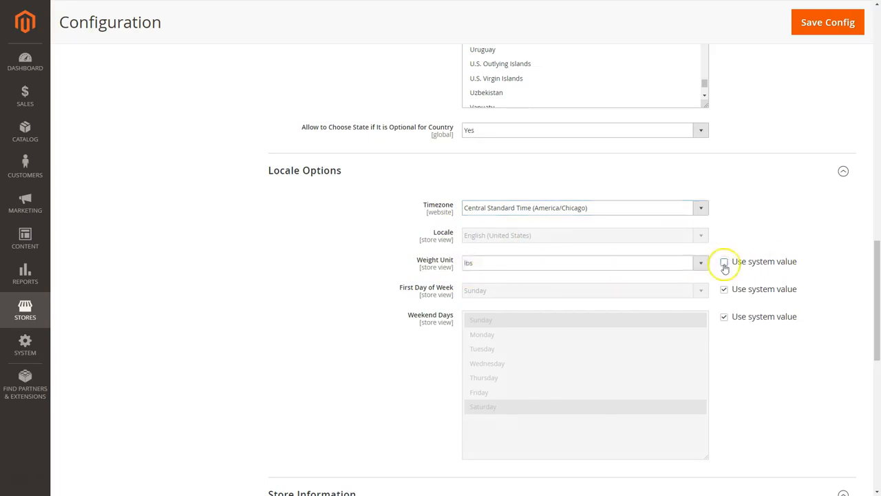
pyautogui.click(697, 265)
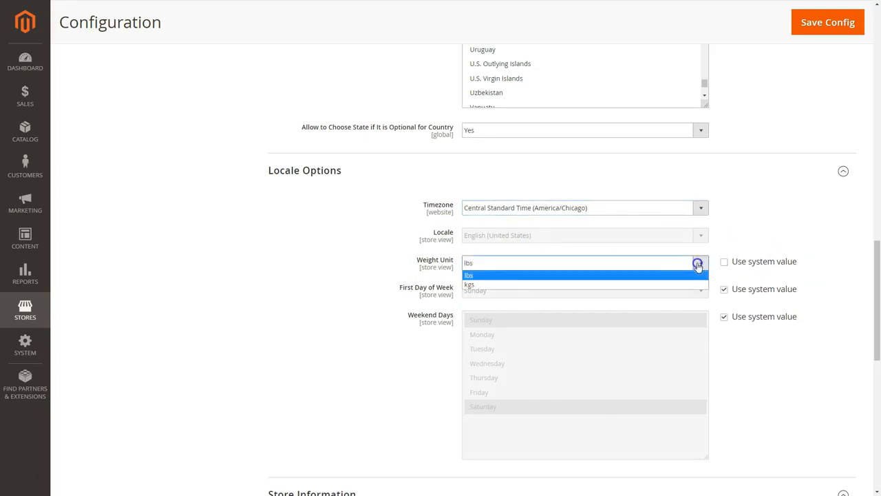
pyautogui.click(484, 284)
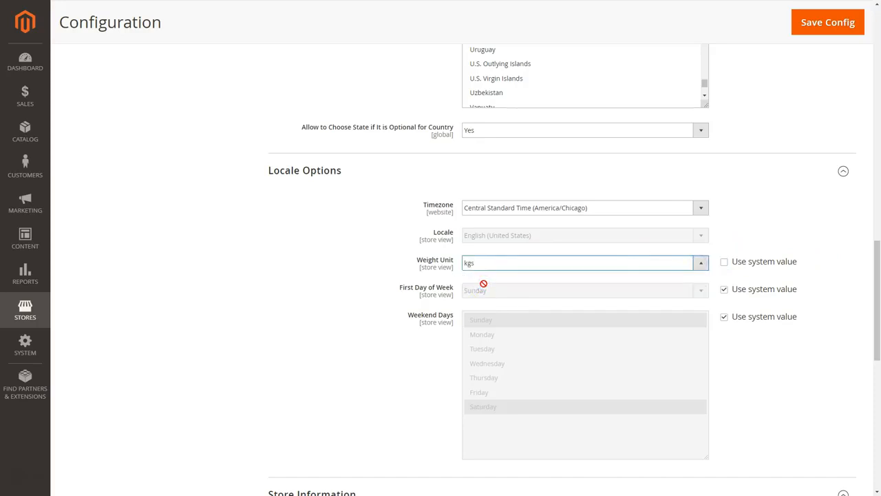
pyautogui.click(700, 263)
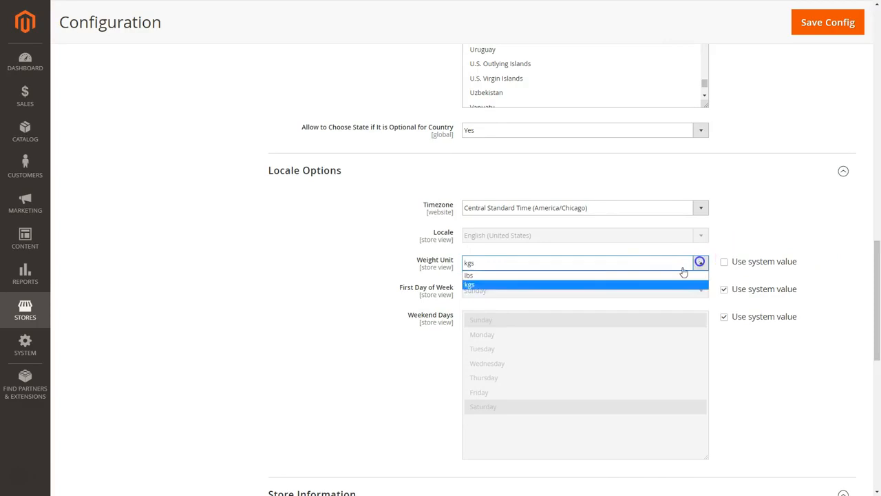
pyautogui.click(468, 276)
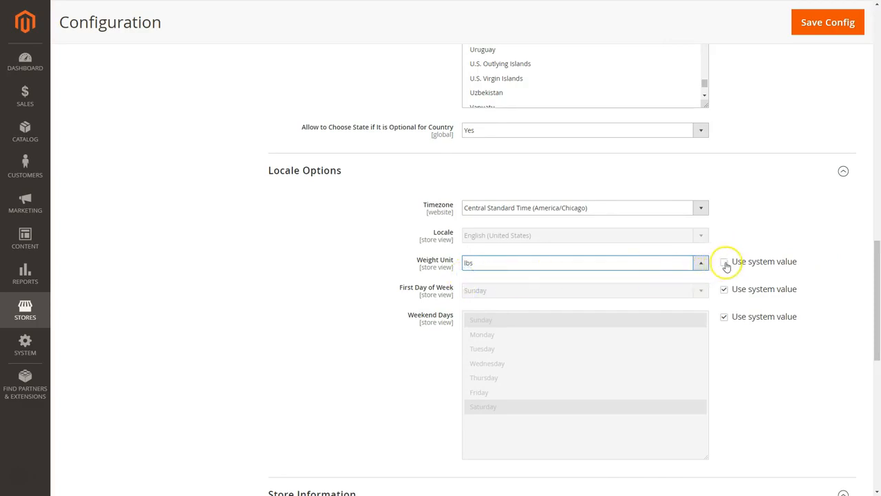
pyautogui.click(724, 265)
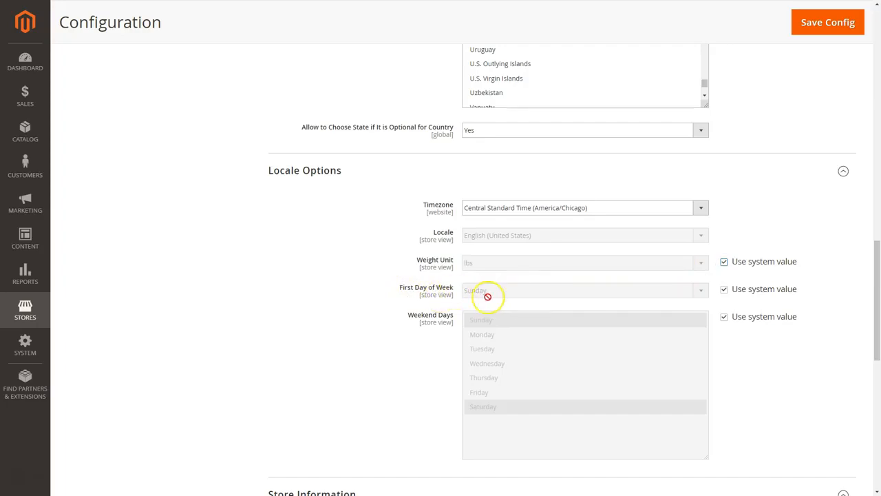
# Choose Mississippi as the store's Region/State in Store Information
pyautogui.scroll(-2, 427, 348)
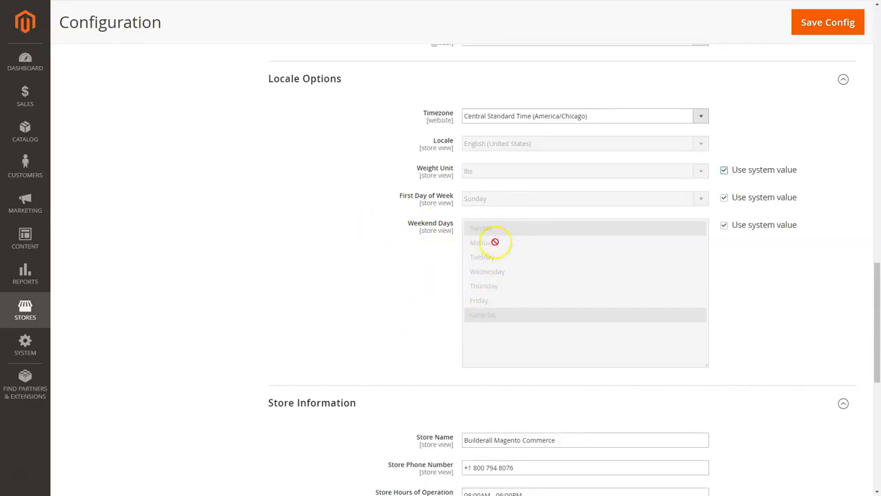
pyautogui.scroll(-1, 370, 318)
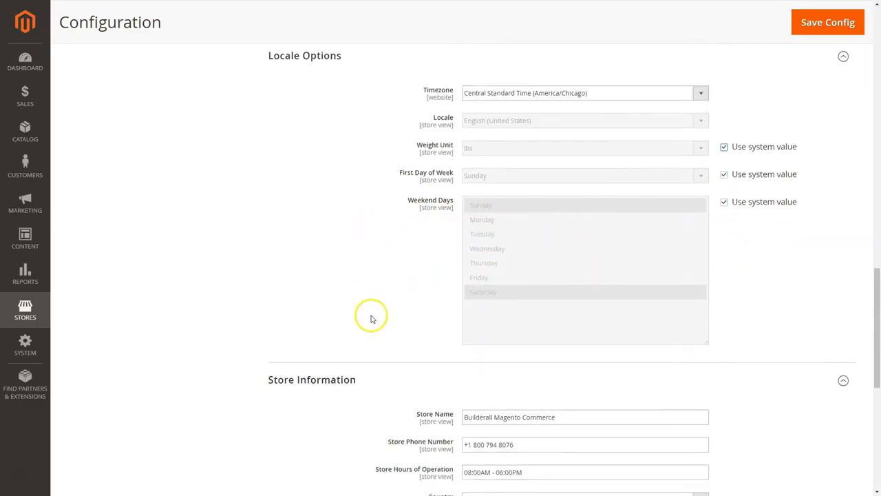
pyautogui.scroll(-2, 370, 318)
pyautogui.scroll(-1, 348, 344)
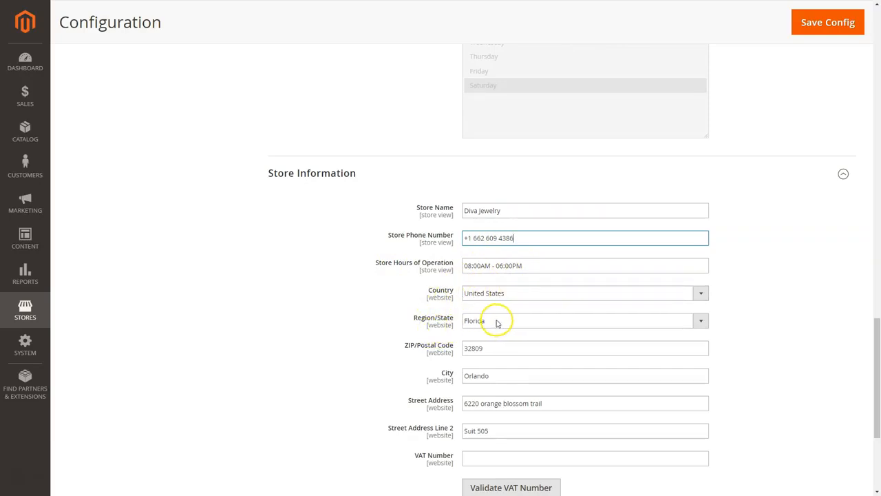
pyautogui.click(702, 321)
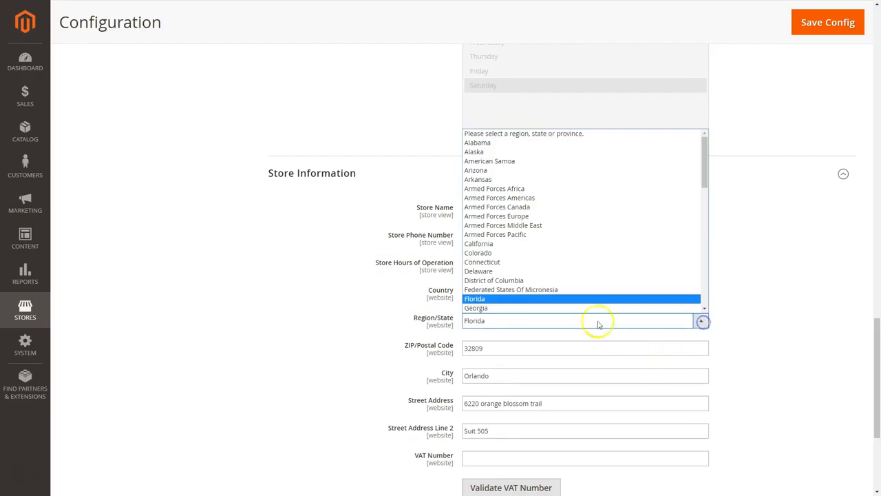
pyautogui.scroll(-15, 531, 248)
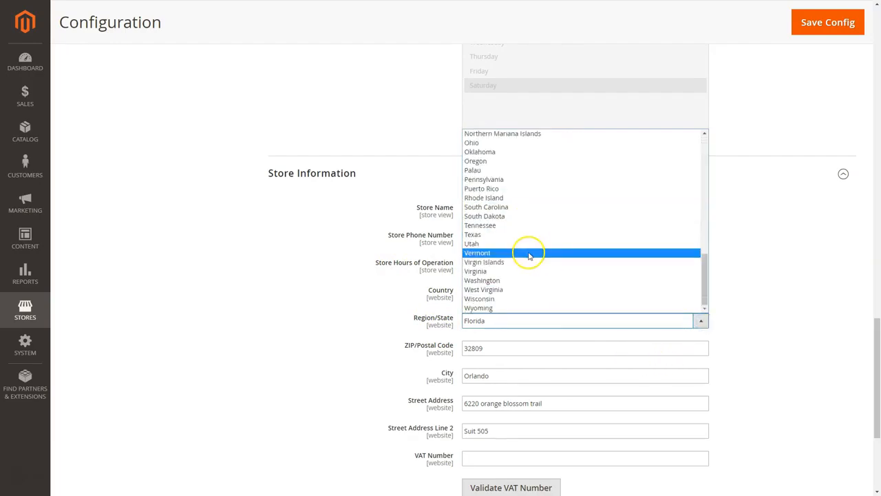
pyautogui.scroll(5, 527, 237)
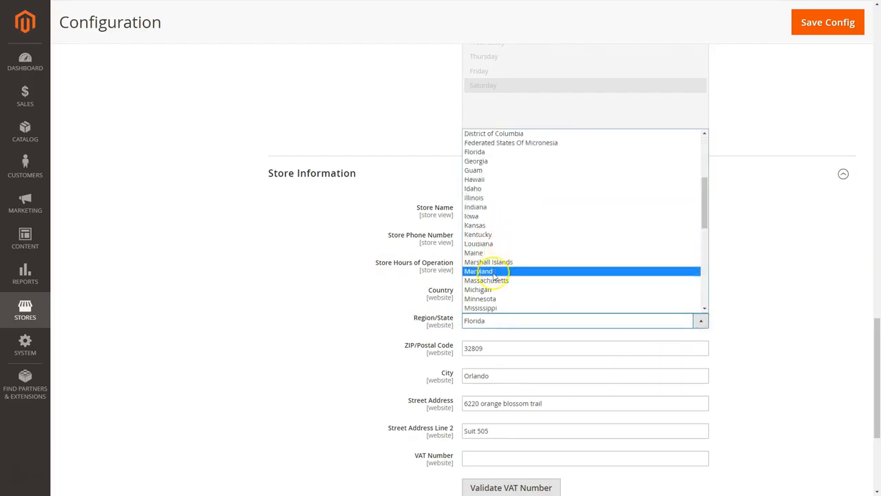
pyautogui.click(494, 307)
pyautogui.click(410, 343)
# Enter the store's ZIP code, city and street address, and clear Street Address Line 2
pyautogui.write('3')
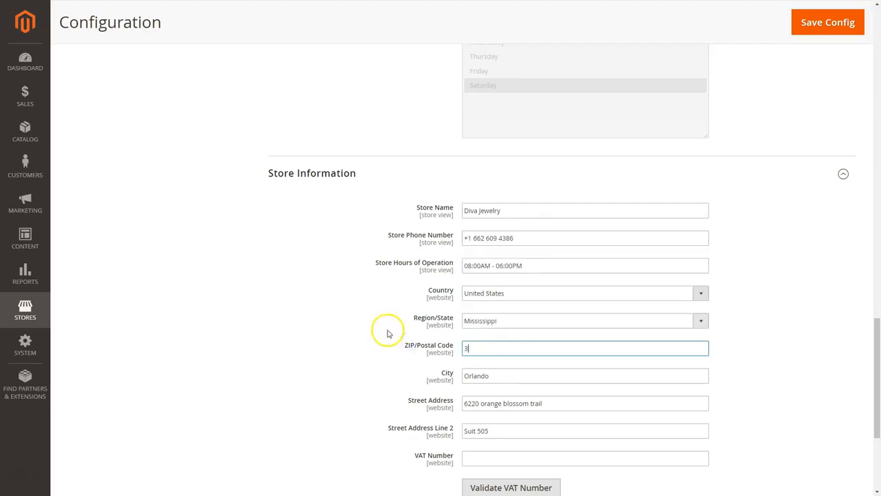
pyautogui.write('8606')
pyautogui.press('Tab')
pyautogui.write('Batesville')
pyautogui.press('Tab')
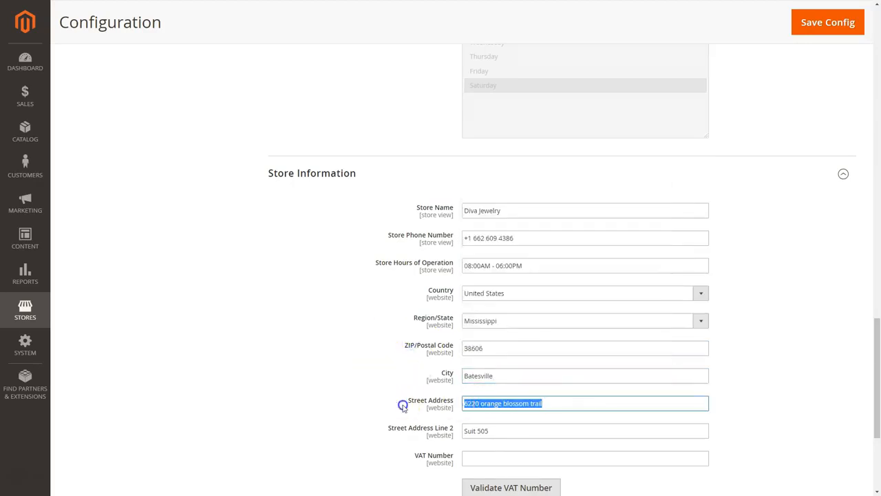
pyautogui.press('Tab')
pyautogui.press('BackSpace')
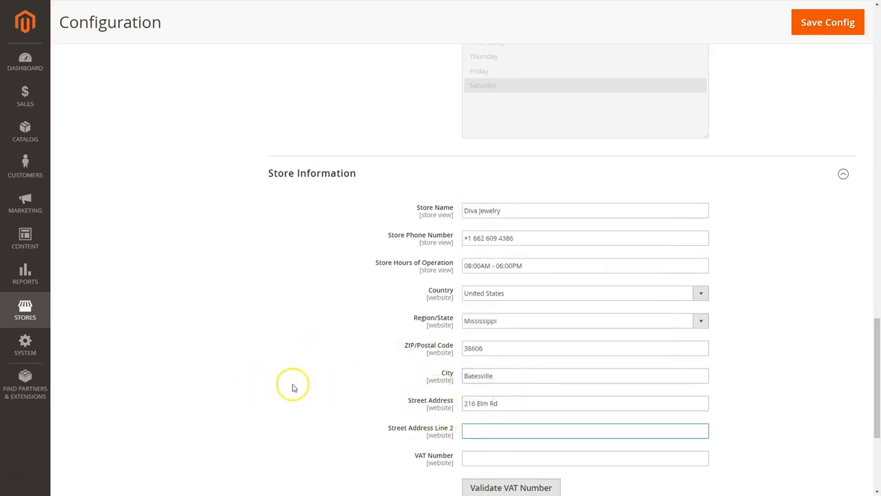
pyautogui.scroll(-2, 357, 345)
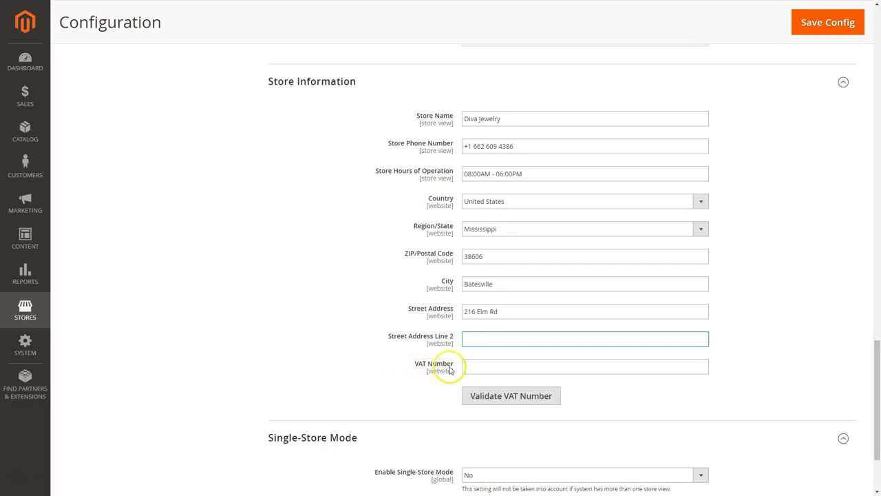
pyautogui.scroll(-3, 399, 402)
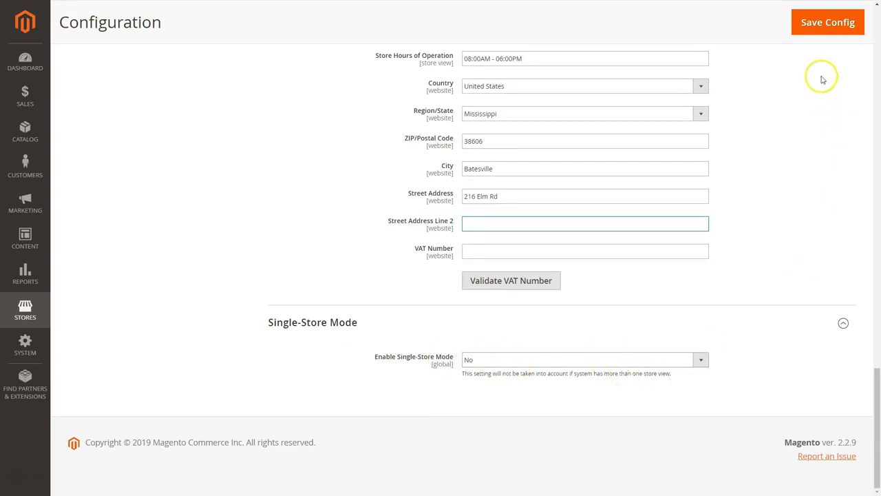
# Save the General configuration and switch to the Web settings section
pyautogui.click(828, 33)
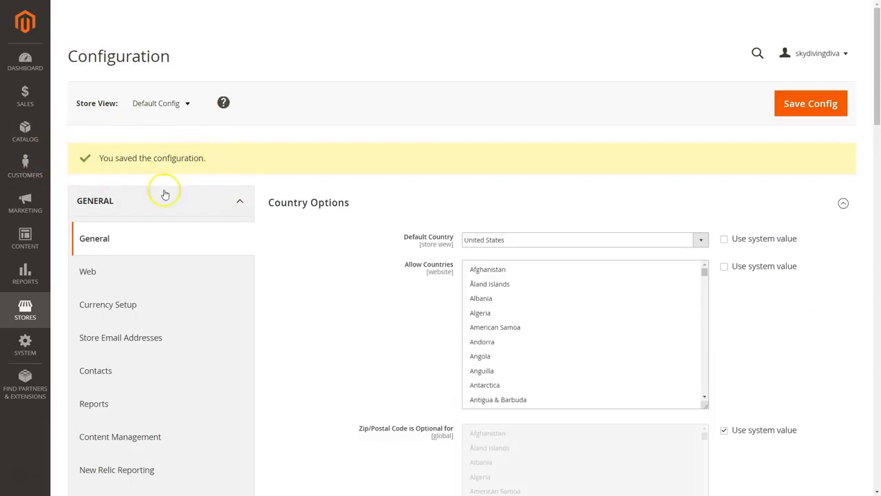
pyautogui.click(94, 274)
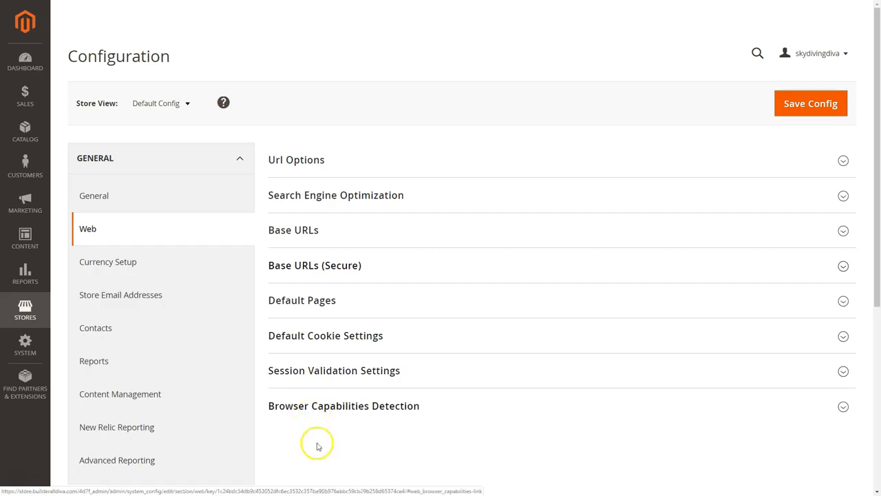
# Confirm US Dollar as base, default display and allowed currency, then save Currency Setup
pyautogui.click(98, 267)
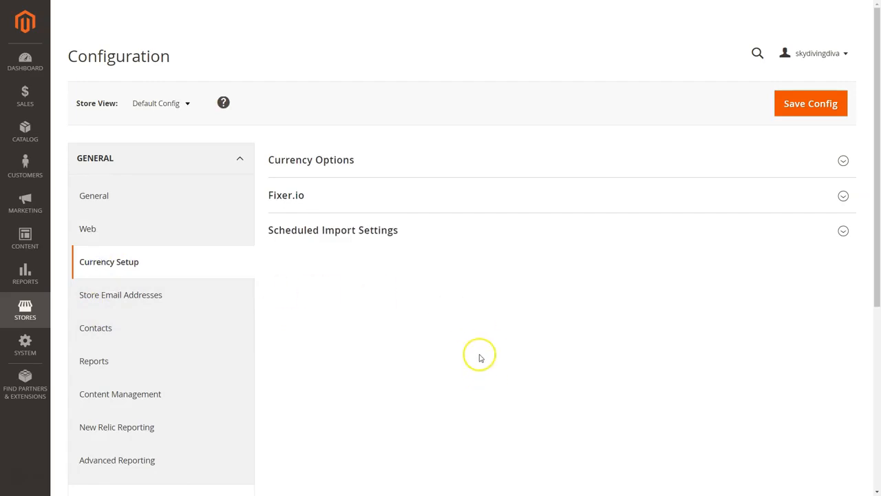
pyautogui.click(331, 161)
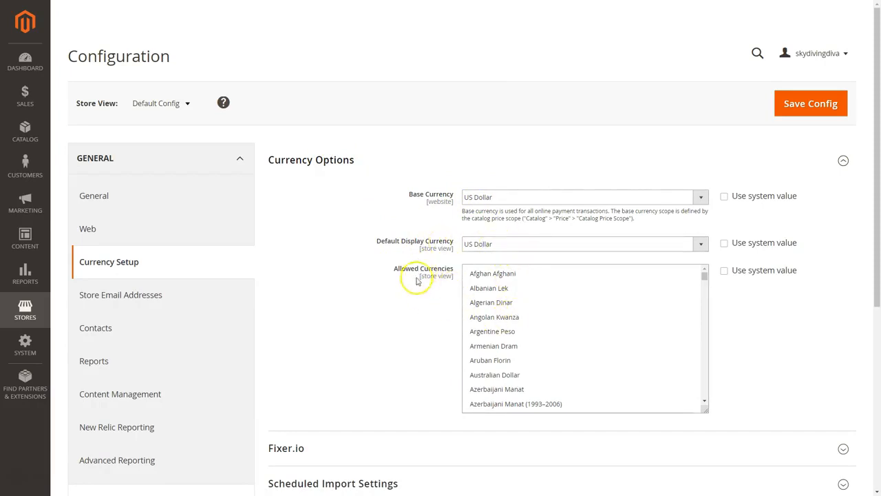
pyautogui.scroll(-7, 518, 351)
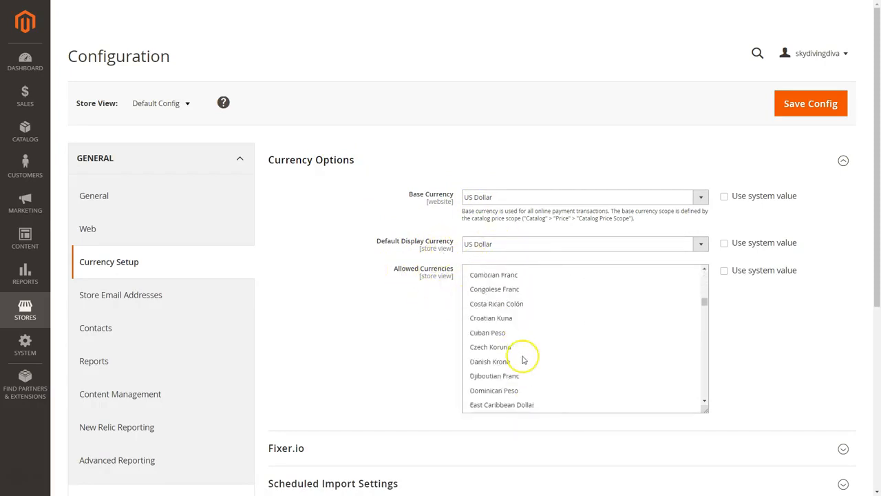
pyautogui.scroll(-15, 523, 358)
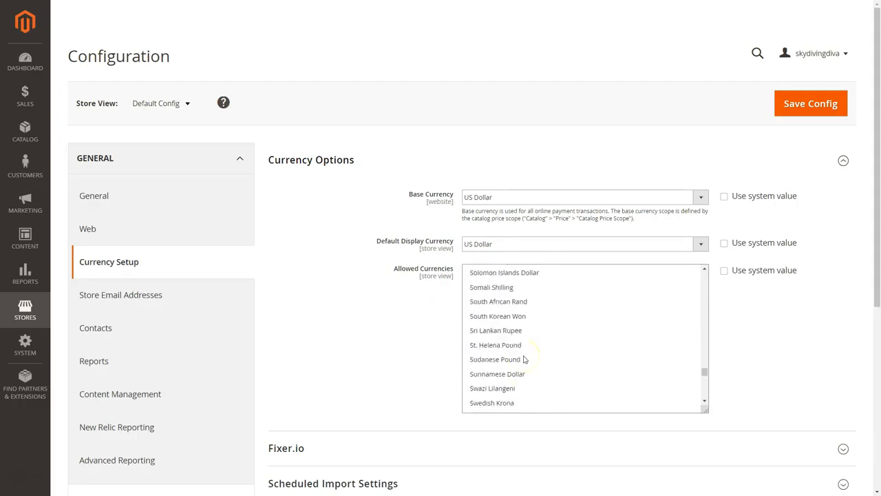
pyautogui.scroll(-6, 527, 361)
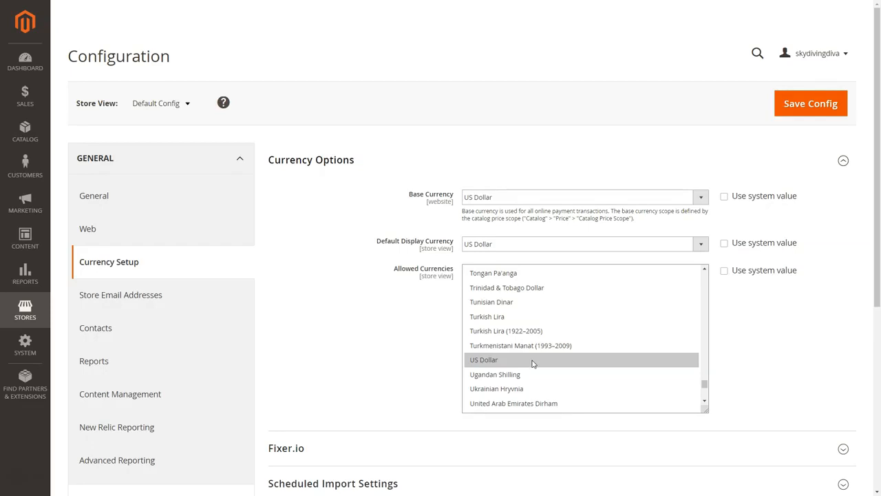
pyautogui.click(819, 103)
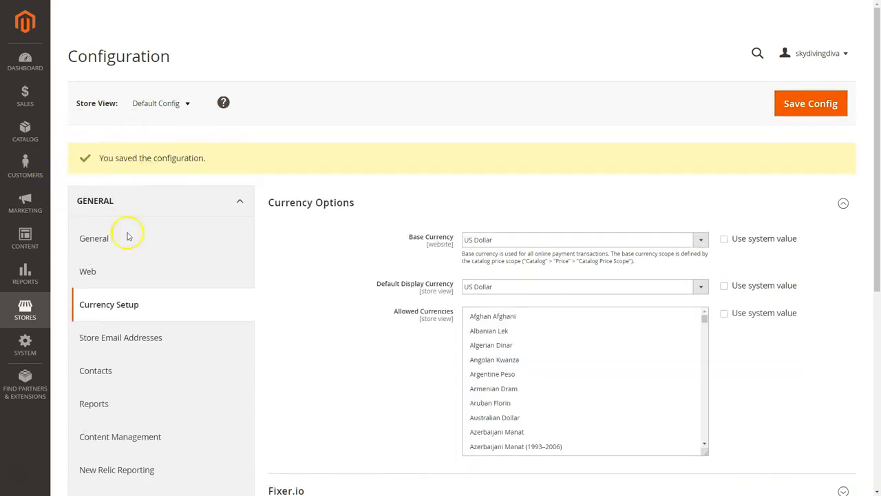
# Paste Diva Jewelry Customer Support as the Sales Representative sender name
pyautogui.click(126, 346)
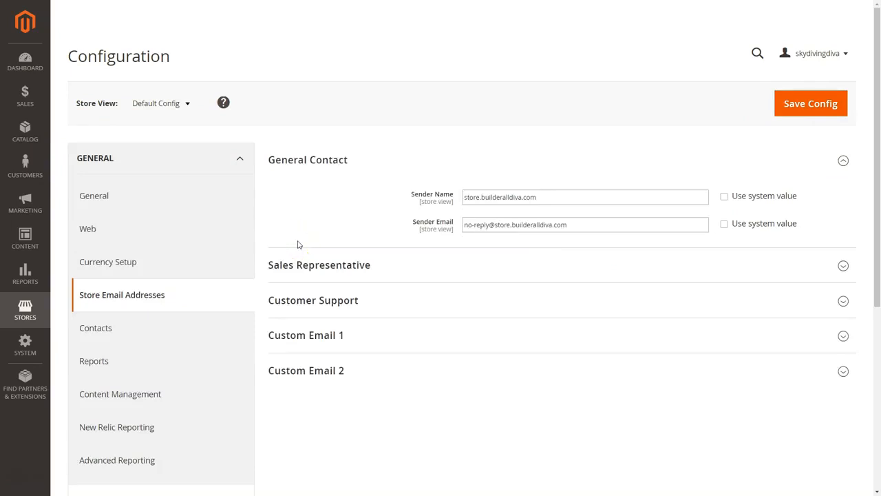
pyautogui.click(320, 240)
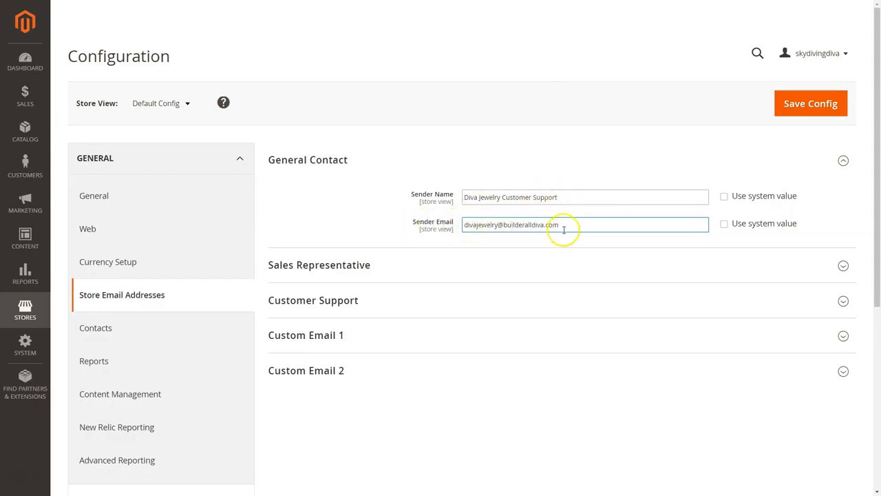
pyautogui.click(336, 269)
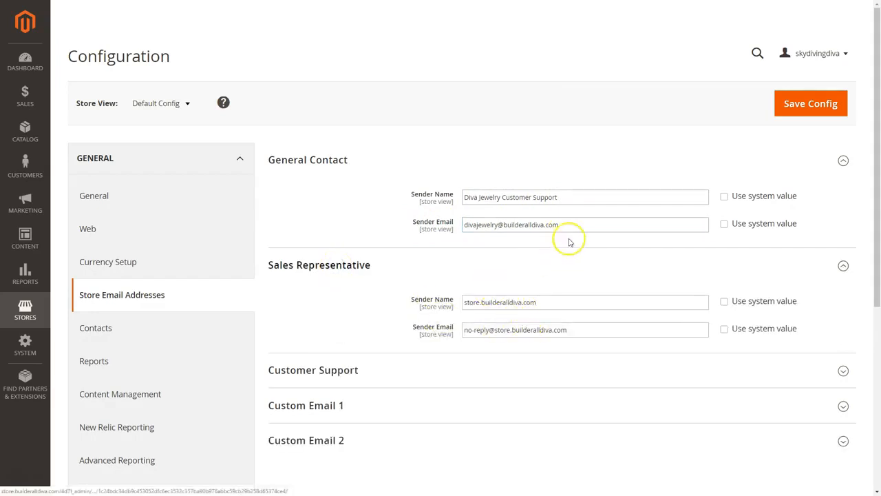
pyautogui.moveTo(610, 197); pyautogui.dragTo(429, 209)
pyautogui.hotkey('ctrl', 'c')
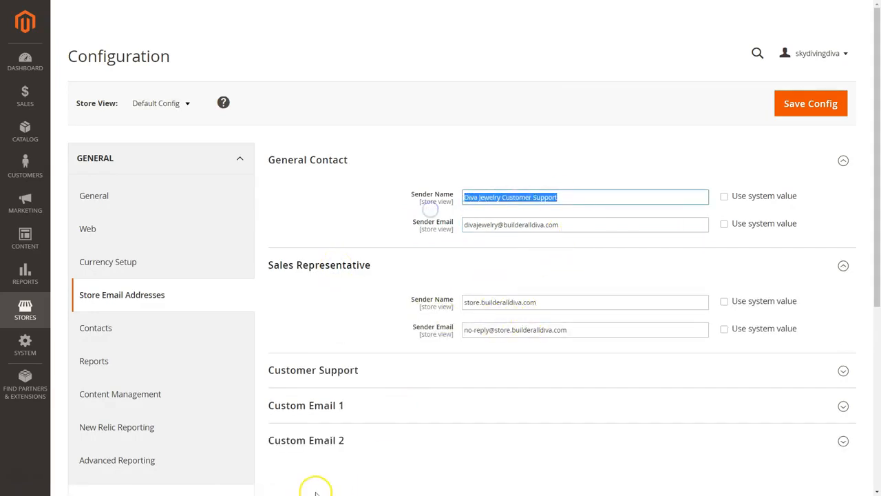
pyautogui.click(550, 304)
pyautogui.moveTo(550, 304); pyautogui.dragTo(420, 309)
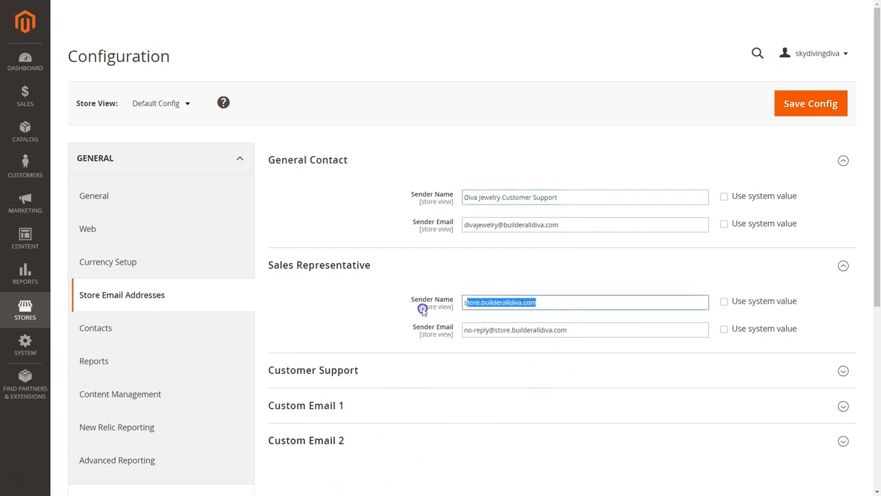
pyautogui.hotkey('ctrl', 'v')
pyautogui.click(432, 370)
# Copy the General Contact sender e-mail and save the Store Email Addresses configuration
pyautogui.click(565, 225)
pyautogui.moveTo(565, 226); pyautogui.dragTo(425, 231)
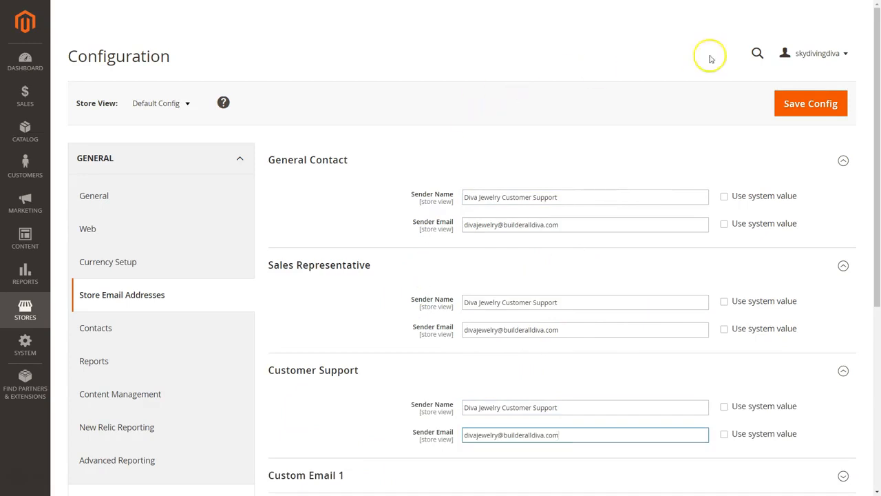
pyautogui.click(807, 109)
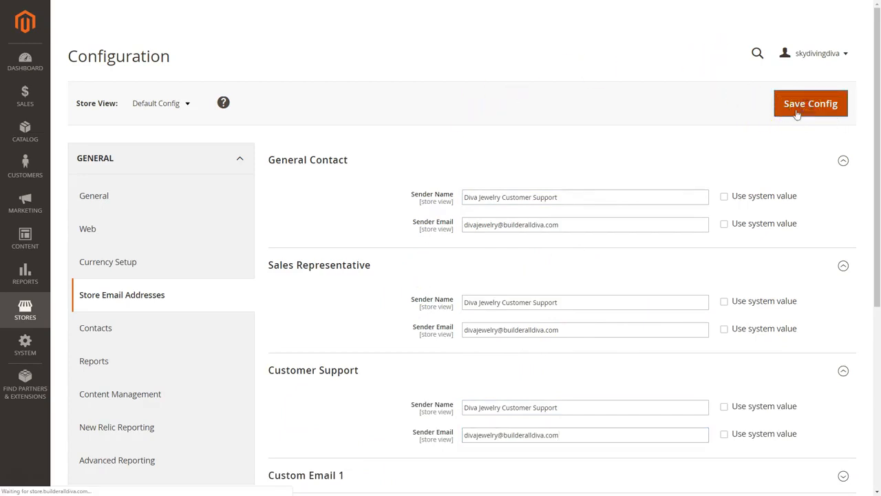
pyautogui.click(744, 118)
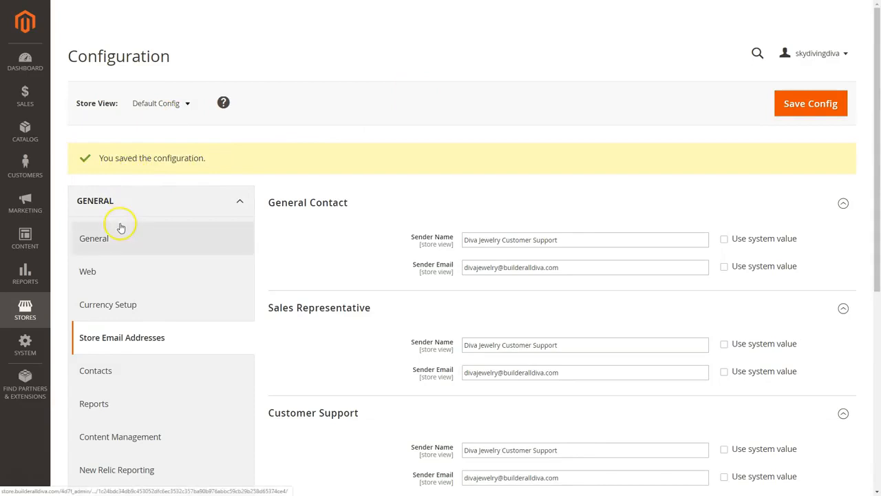
# Leave Enable Contact Us on its system default value in the Contacts settings
pyautogui.click(102, 371)
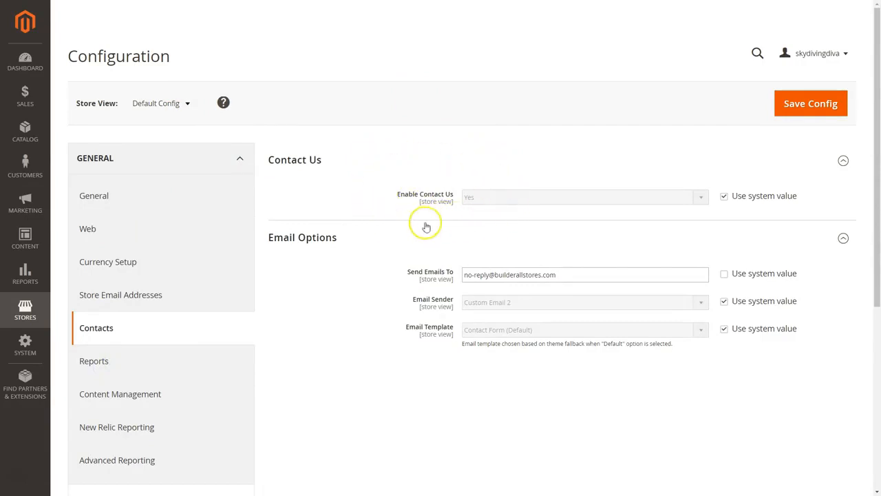
pyautogui.click(724, 198)
pyautogui.click(540, 198)
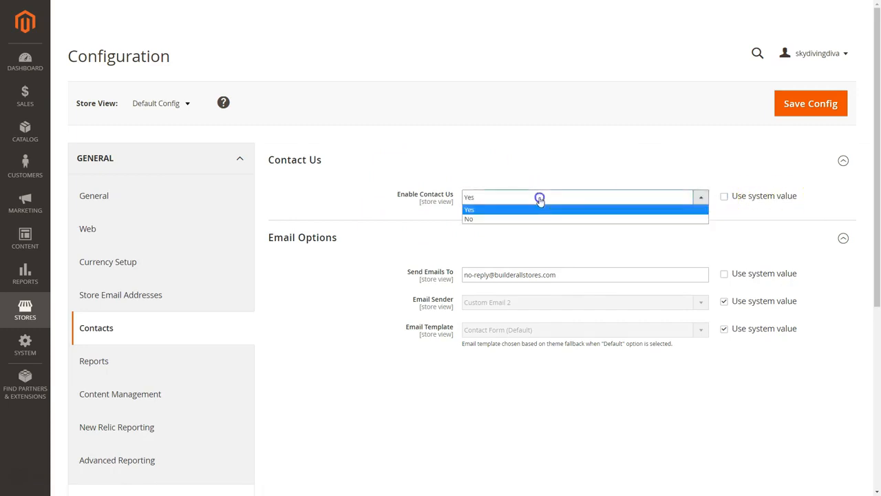
pyautogui.click(502, 219)
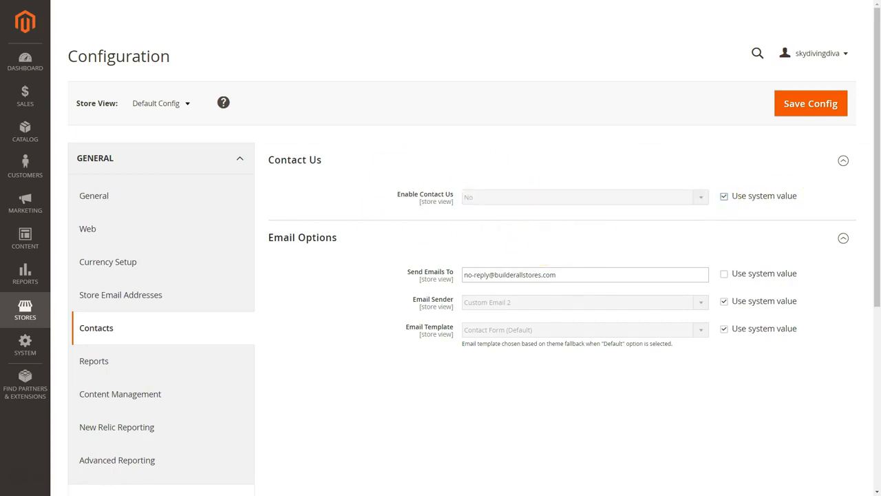
pyautogui.click(724, 198)
pyautogui.click(700, 199)
pyautogui.click(492, 209)
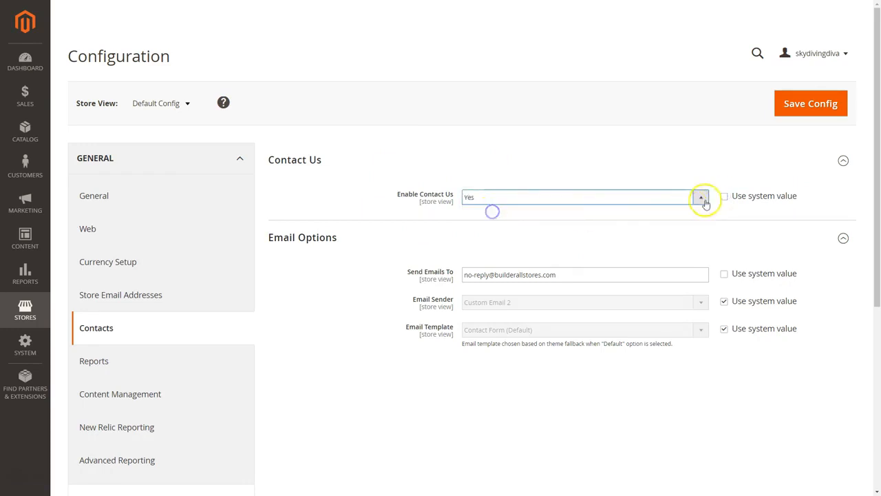
pyautogui.click(724, 196)
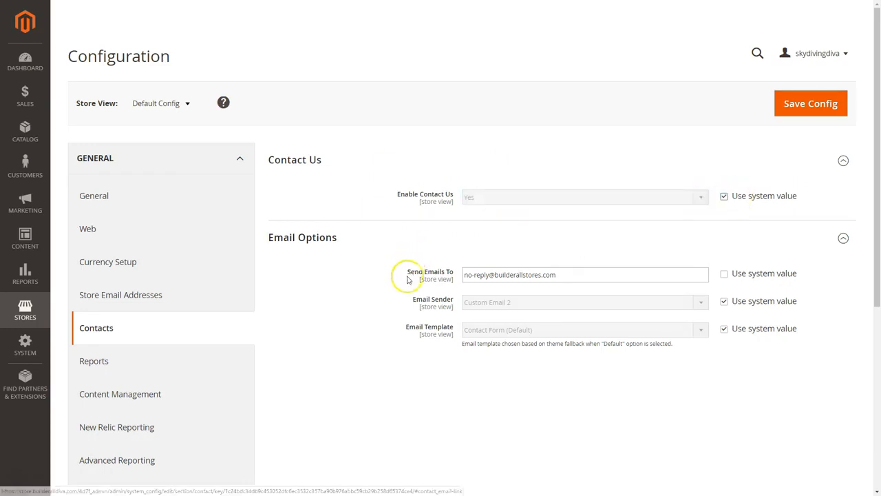
# Replace the Send Emails To address with the store e-mail, make Customer Support the sender, and save
pyautogui.scroll(-1, 396, 296)
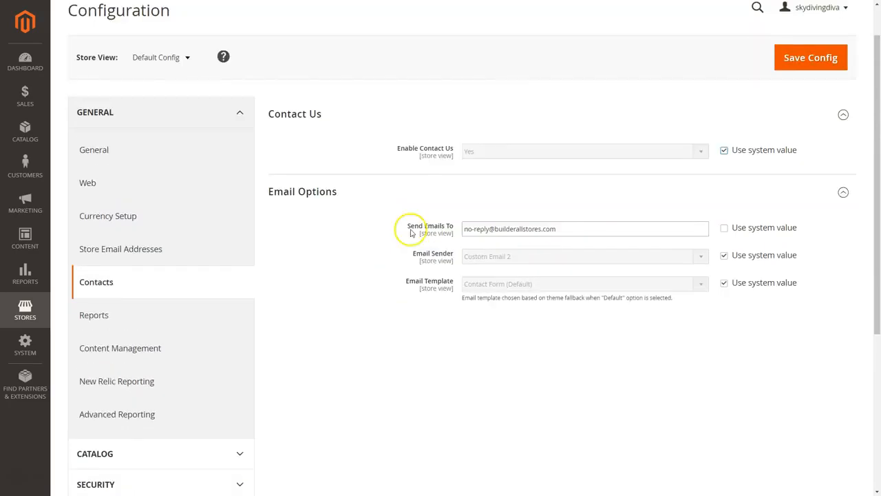
pyautogui.moveTo(562, 229); pyautogui.dragTo(459, 232)
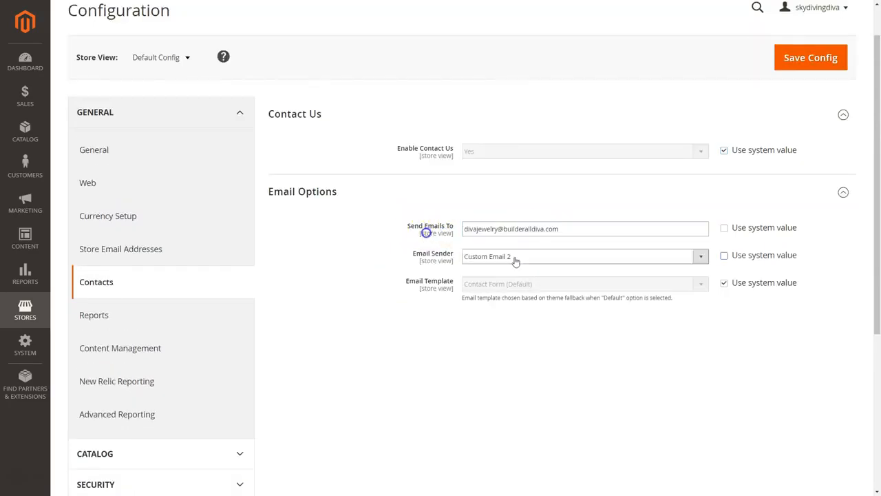
pyautogui.click(482, 257)
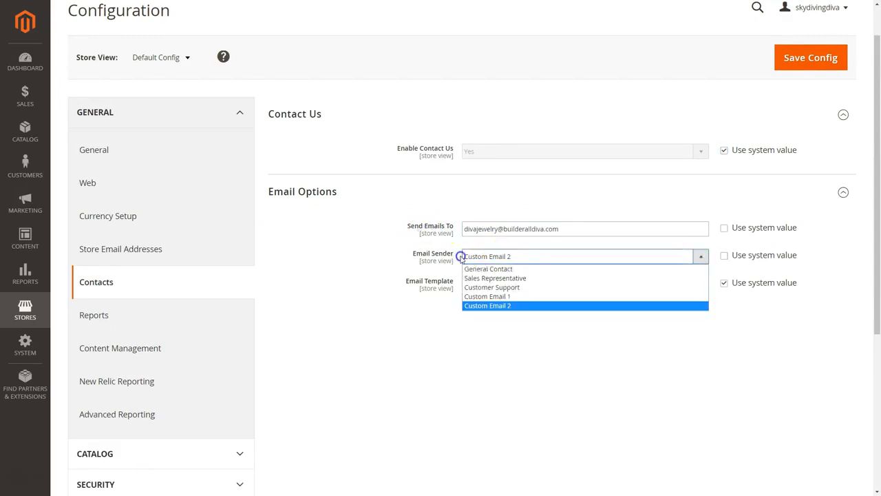
pyautogui.click(494, 288)
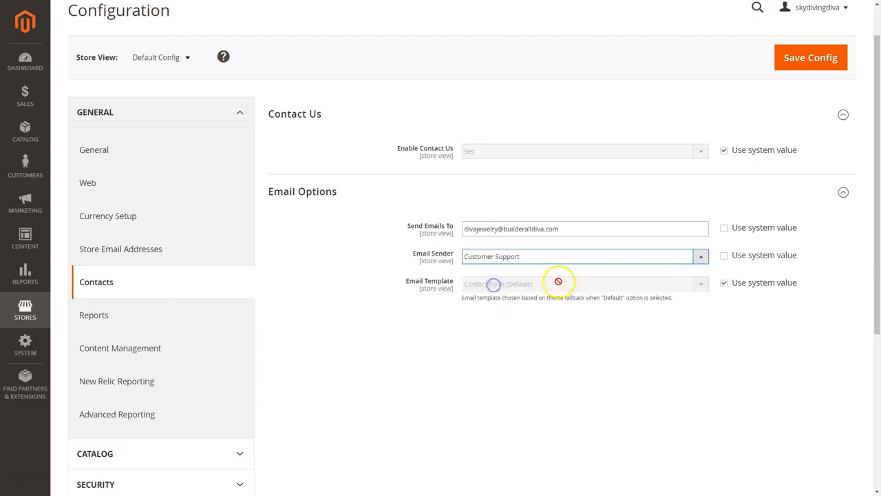
pyautogui.click(806, 58)
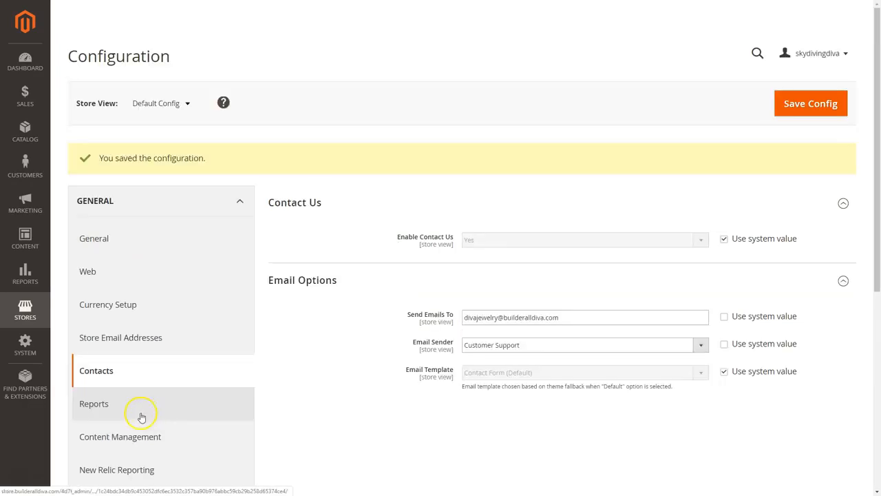
# Set the Reports Dashboard Year-To-Date Starts month to 01 and save the configuration
pyautogui.click(97, 407)
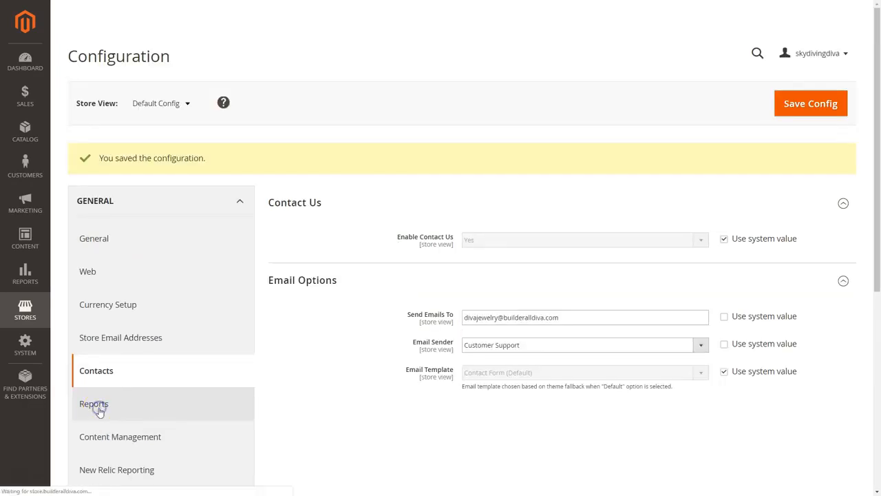
pyautogui.click(293, 160)
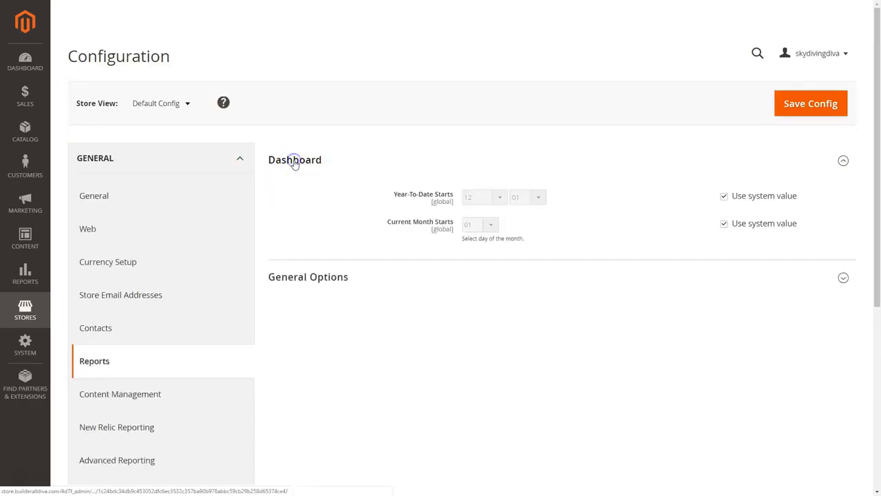
pyautogui.click(316, 276)
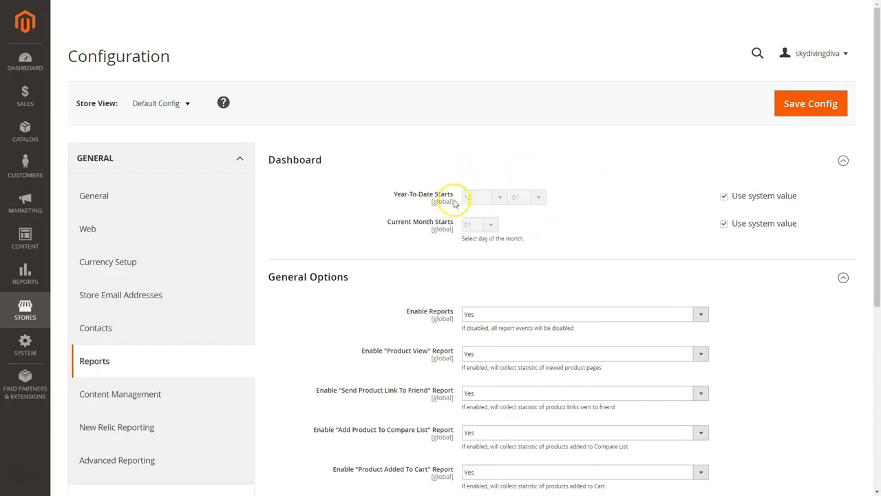
pyautogui.click(724, 196)
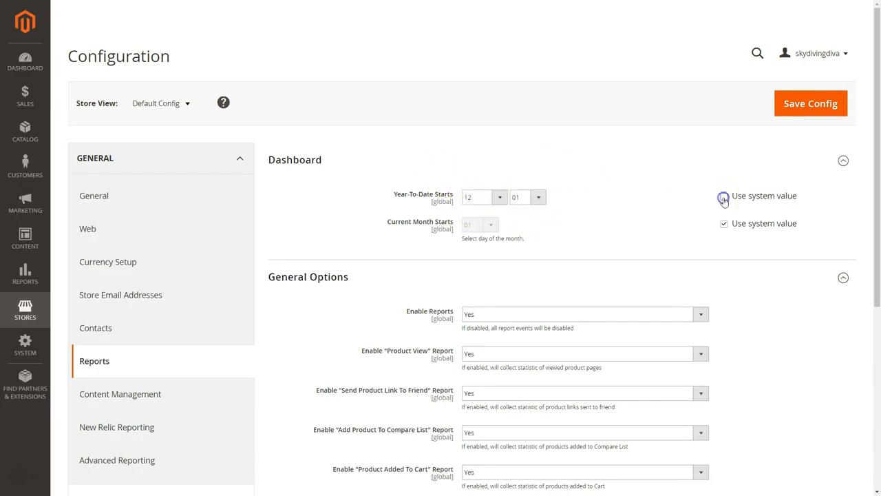
pyautogui.click(501, 199)
pyautogui.click(473, 220)
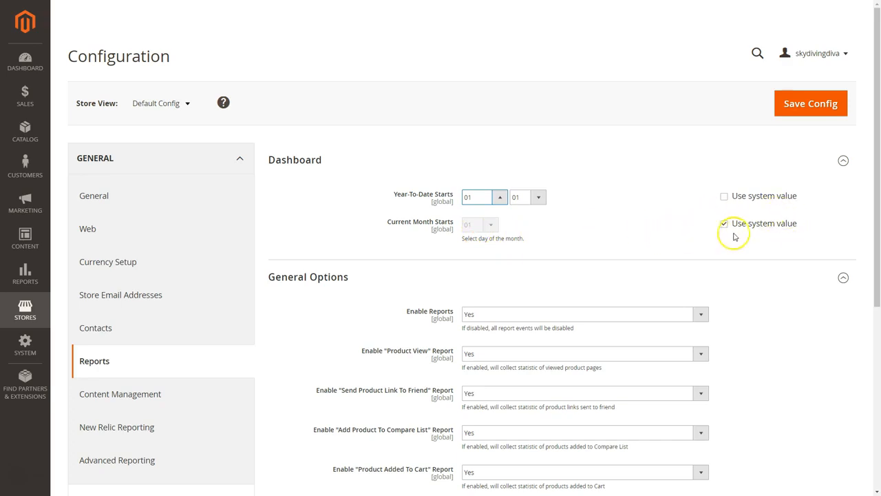
pyautogui.scroll(-2, 365, 296)
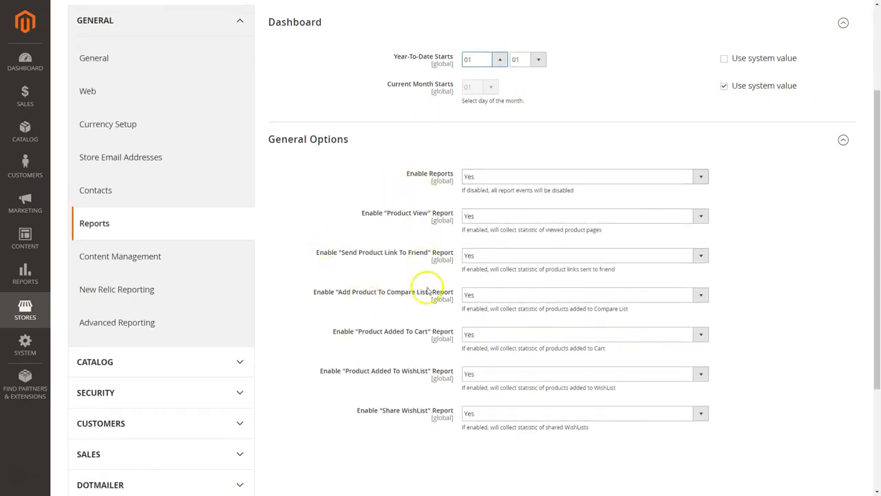
pyautogui.scroll(1, 495, 290)
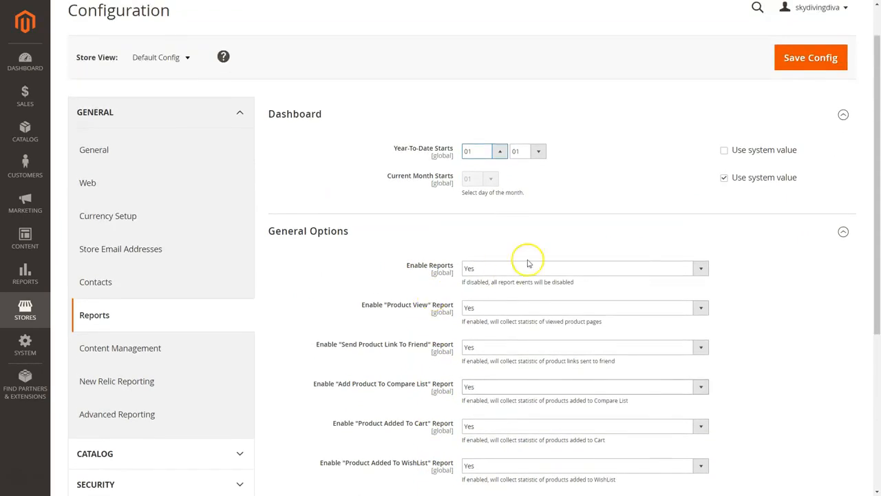
pyautogui.click(805, 60)
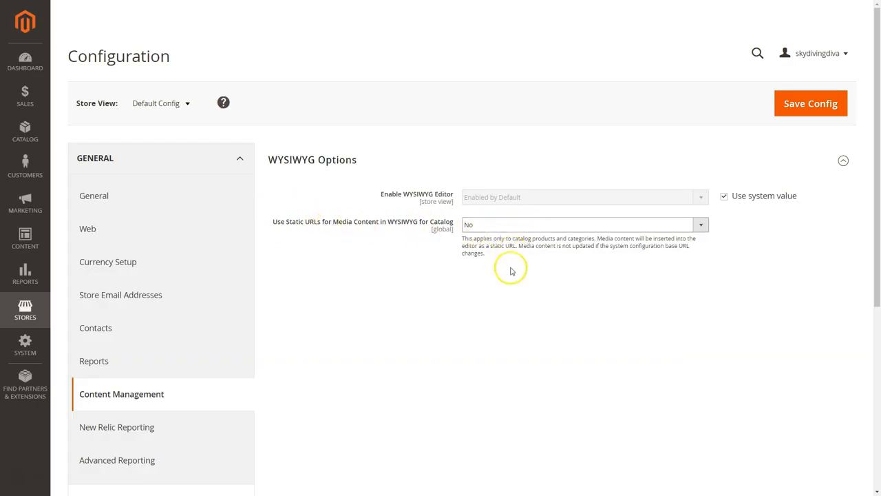
pyautogui.scroll(-2, 191, 393)
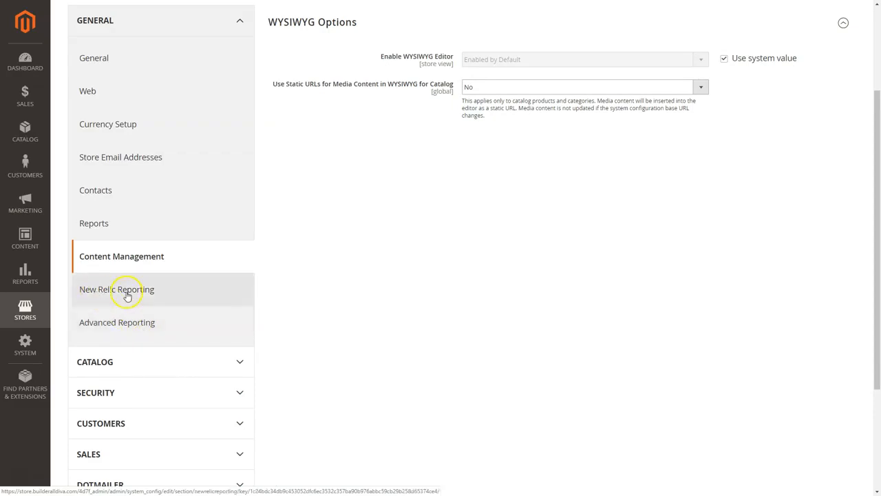
pyautogui.scroll(2, 154, 328)
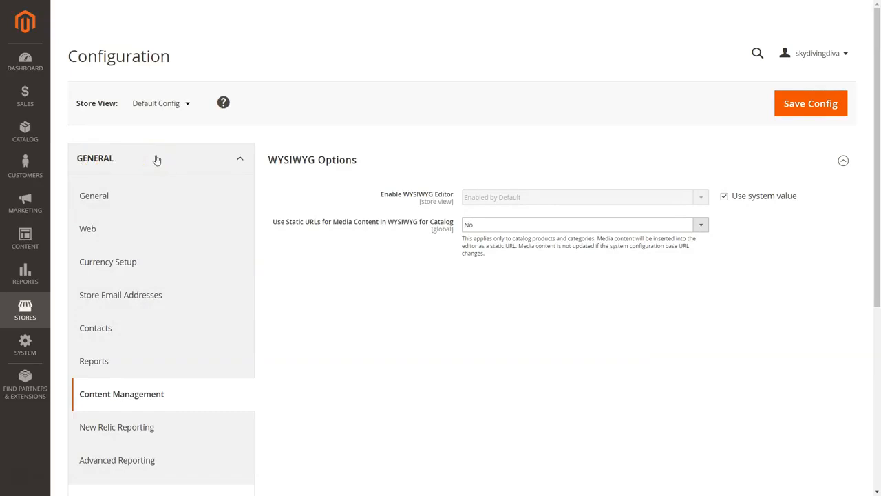
pyautogui.scroll(-4, 157, 176)
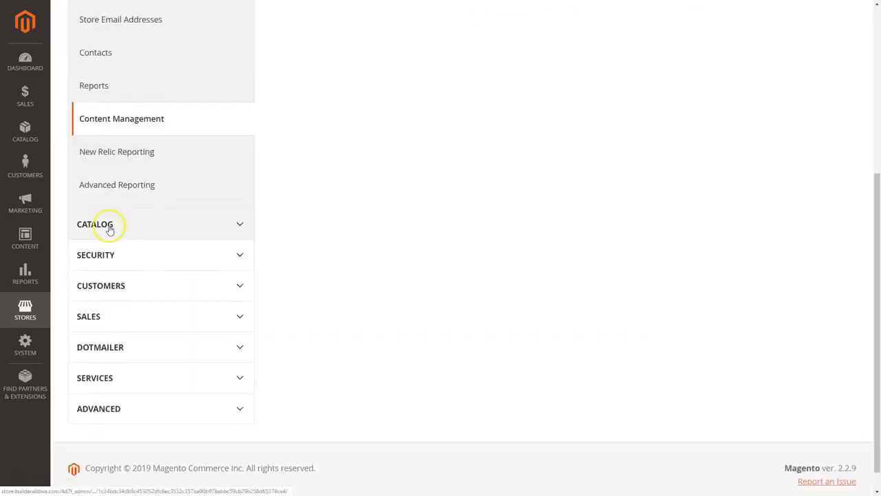